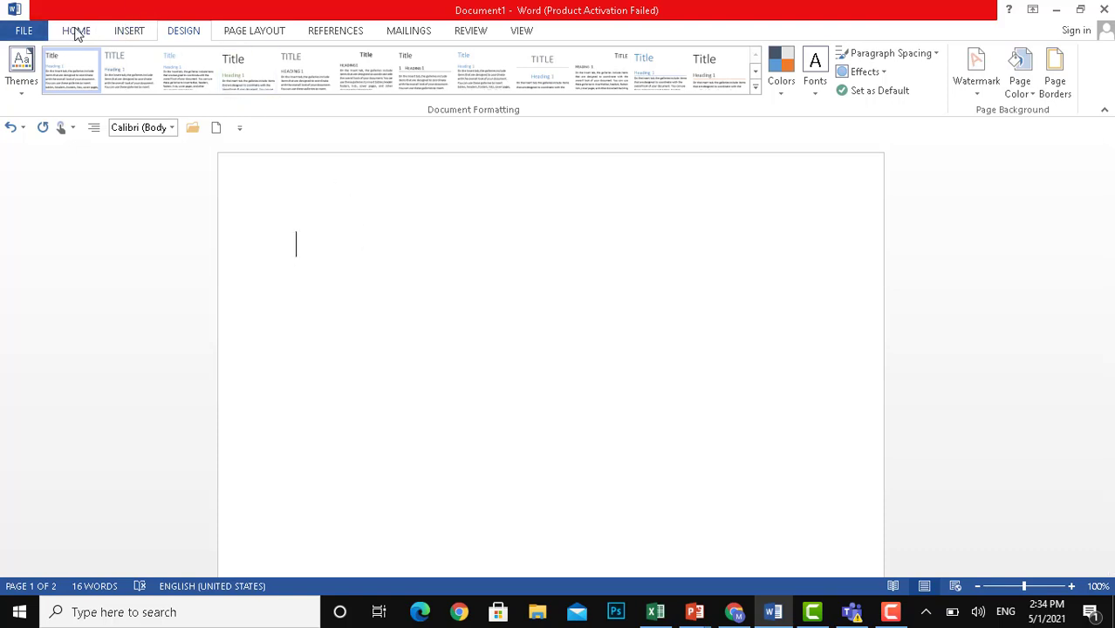
Apply the Basic (Simple) style set to the document.
left_click(119, 34)
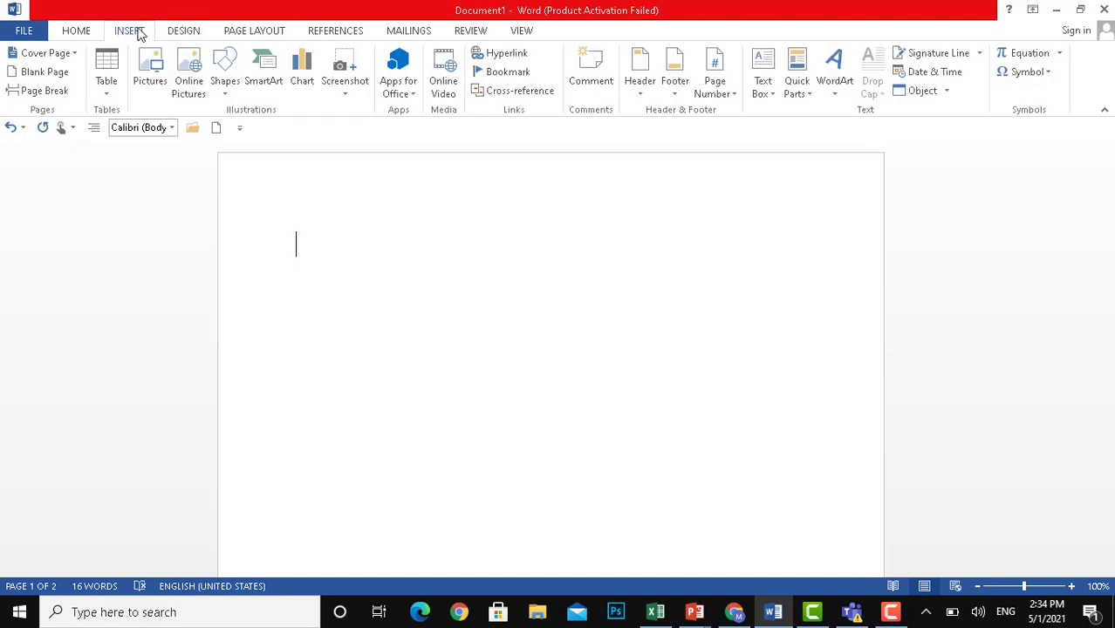
left_click(183, 33)
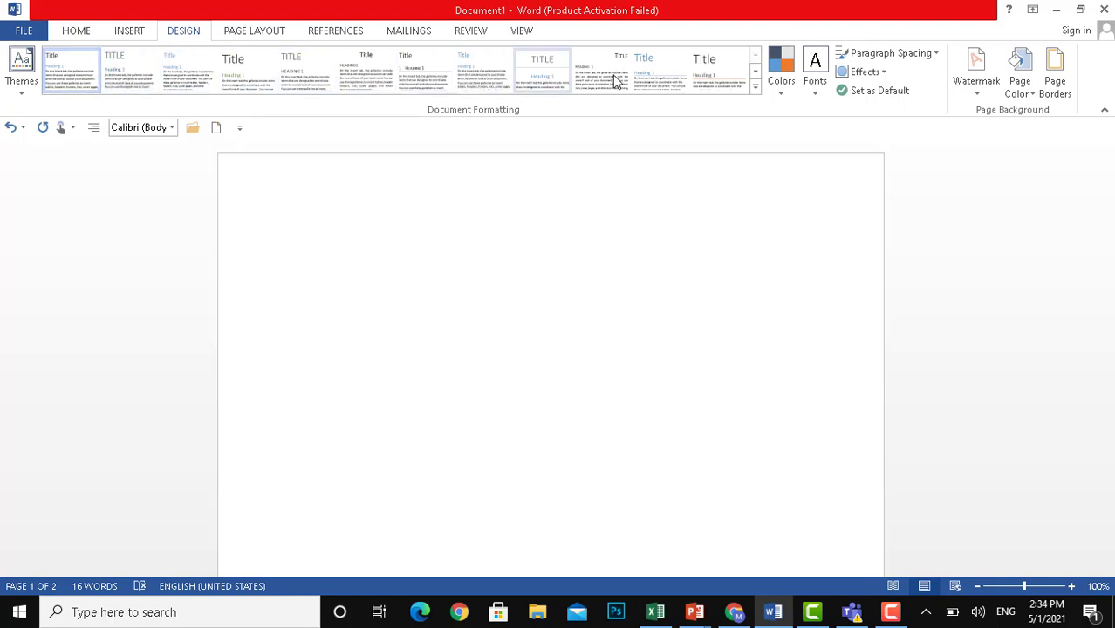
left_click(755, 88)
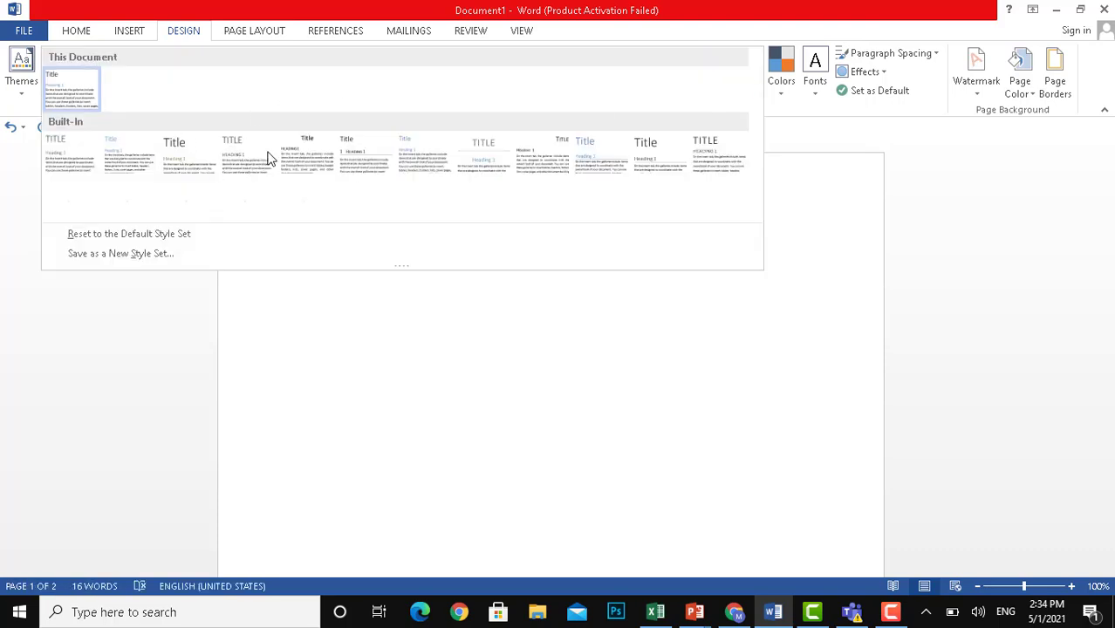
left_click(147, 160)
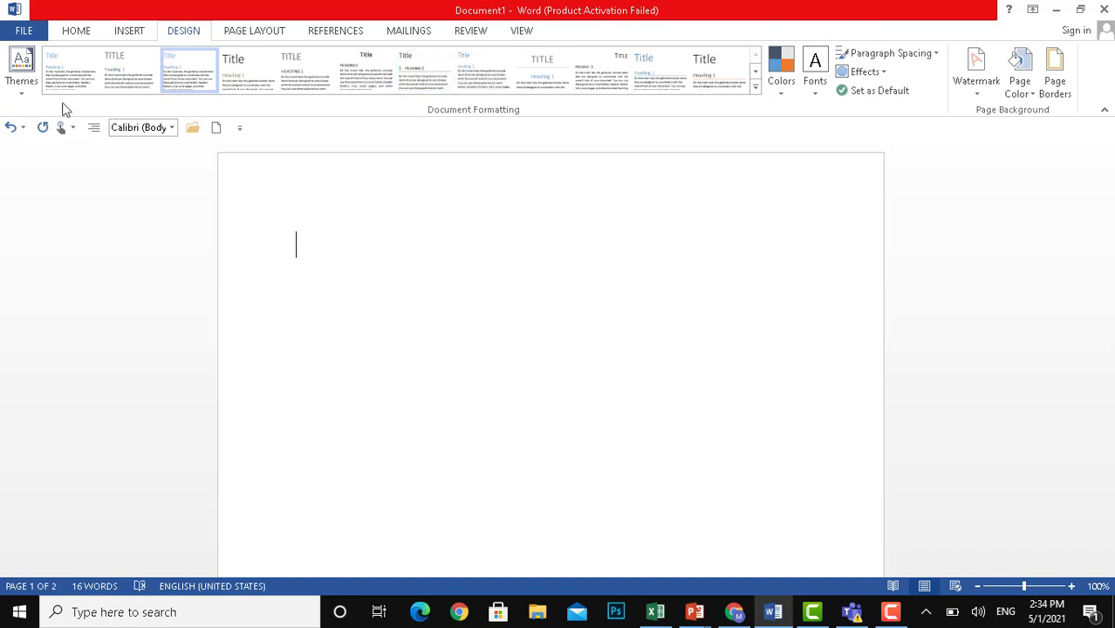
Apply the Integral theme, test it by entering "fg" on the first line, and remove that test text.
left_click(24, 94)
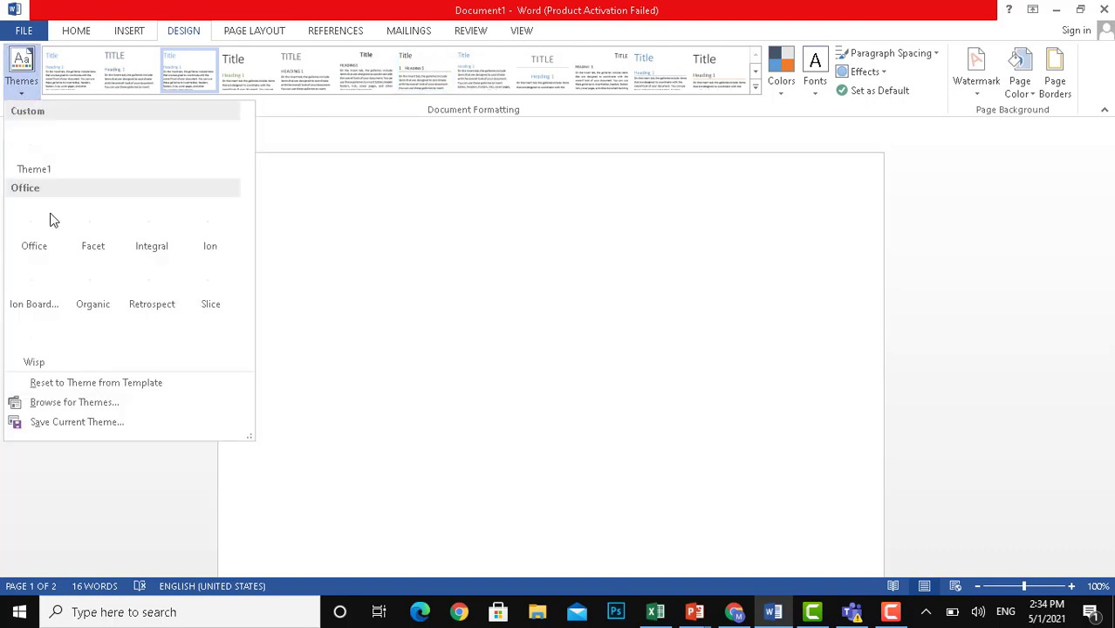
left_click(143, 213)
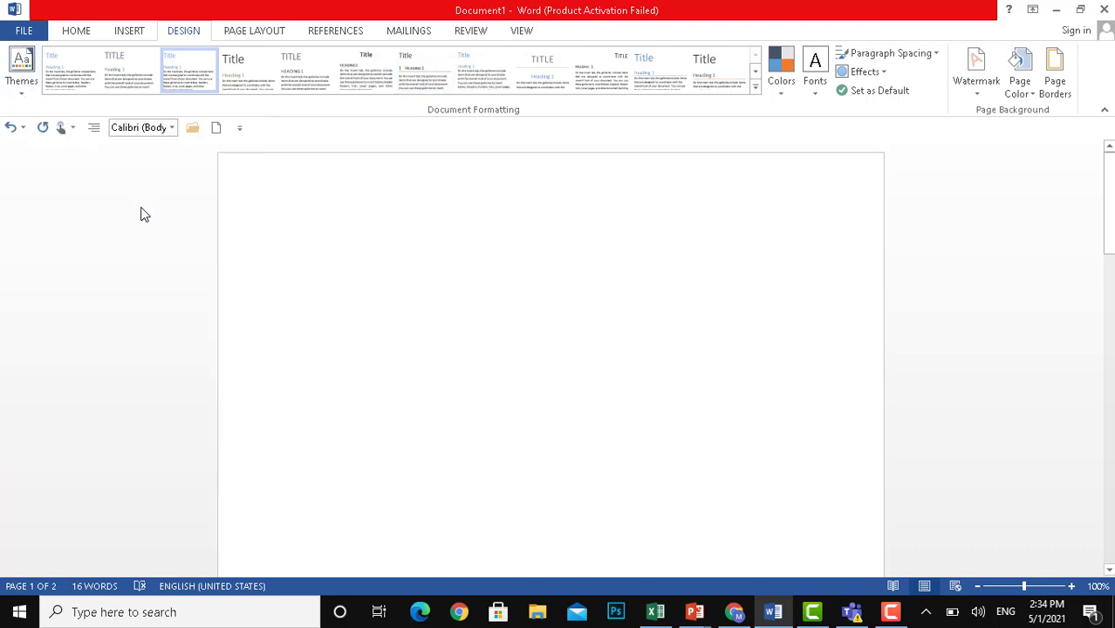
type("fg")
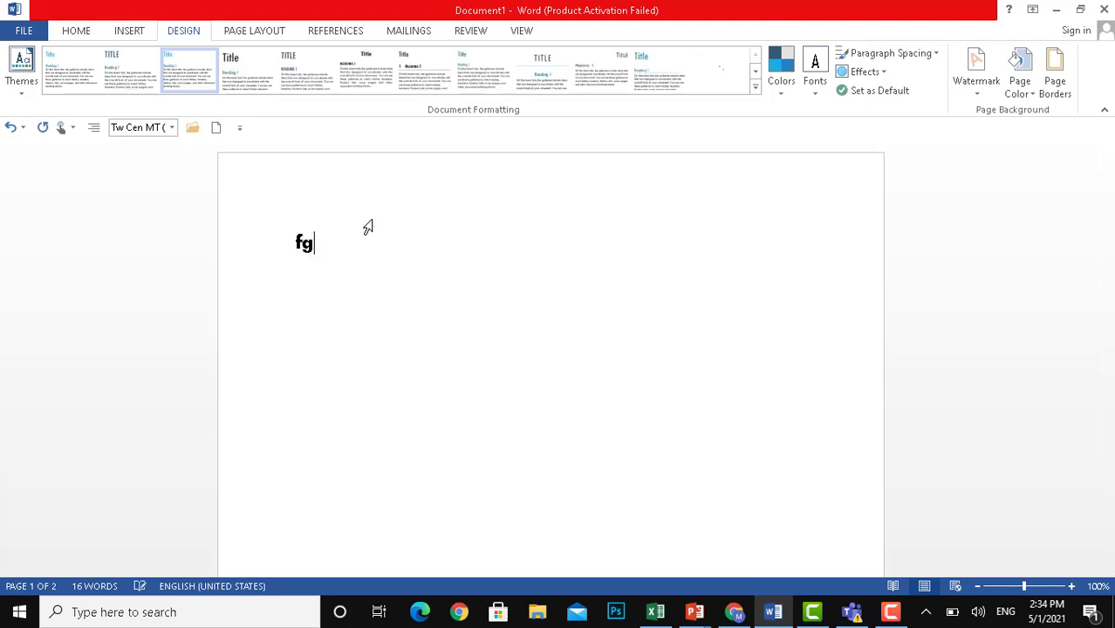
key("BackSpace")
key("BackSpace")
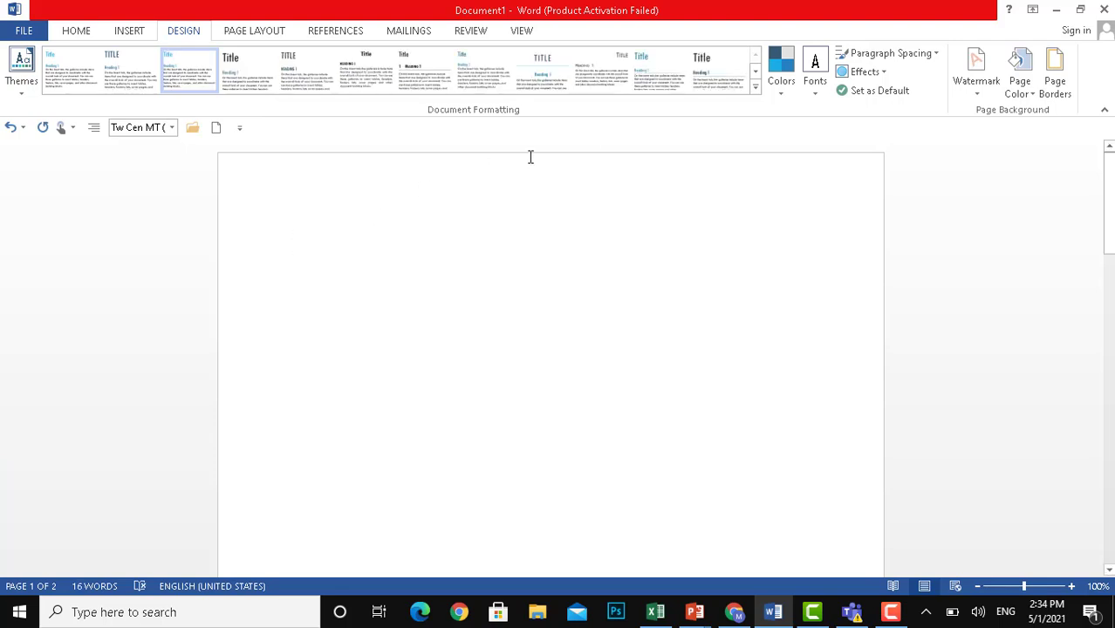
Look over the available theme color sets and theme font sets without applying any.
left_click(779, 87)
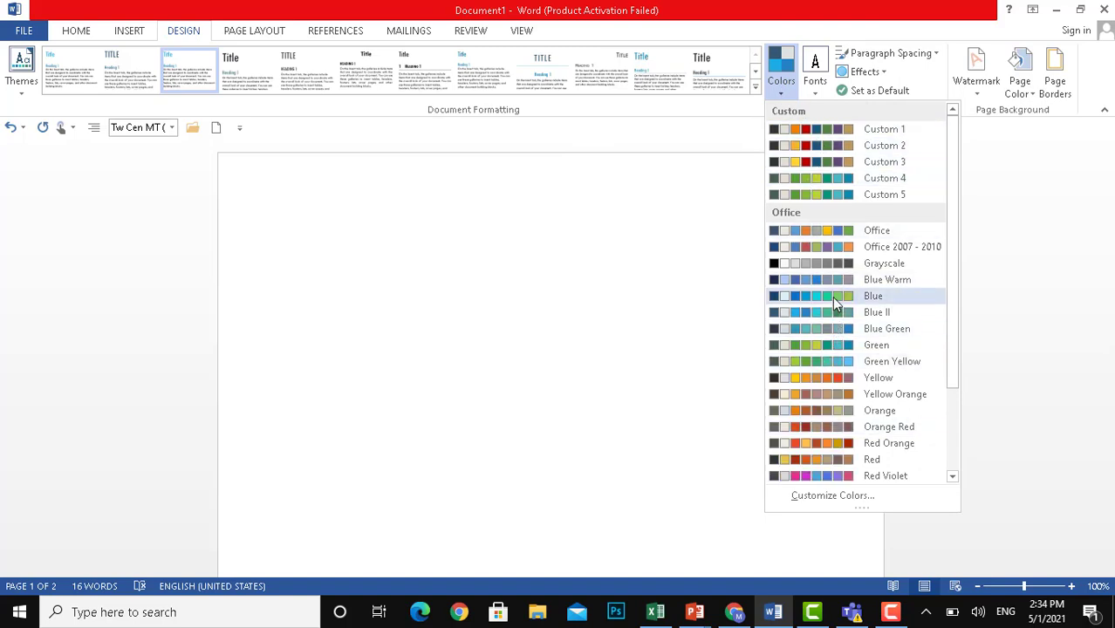
left_click(543, 326)
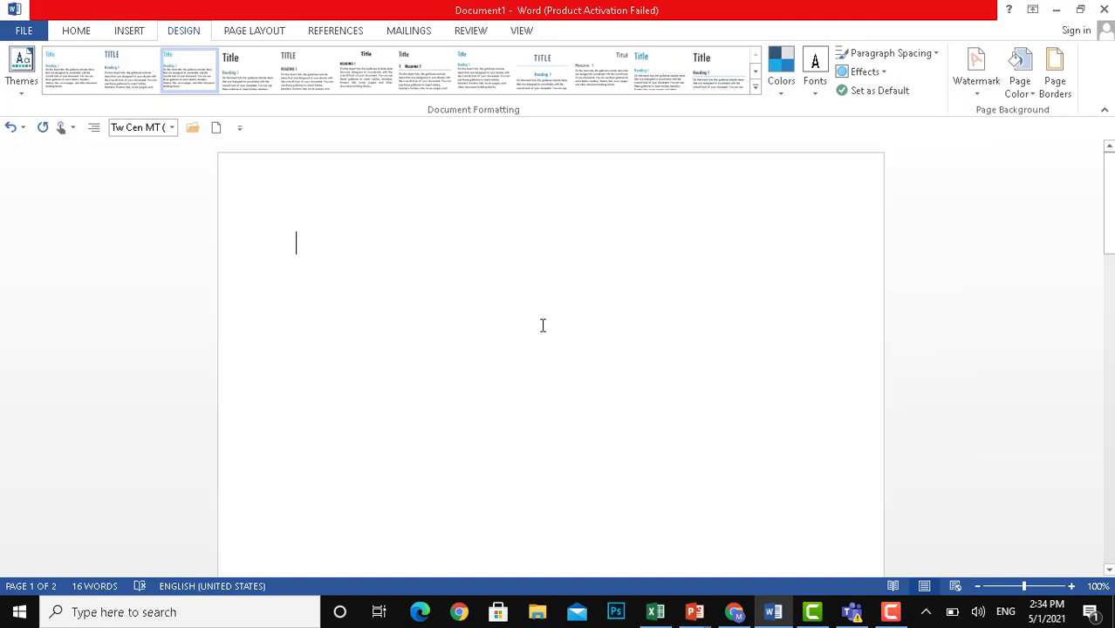
left_click(815, 87)
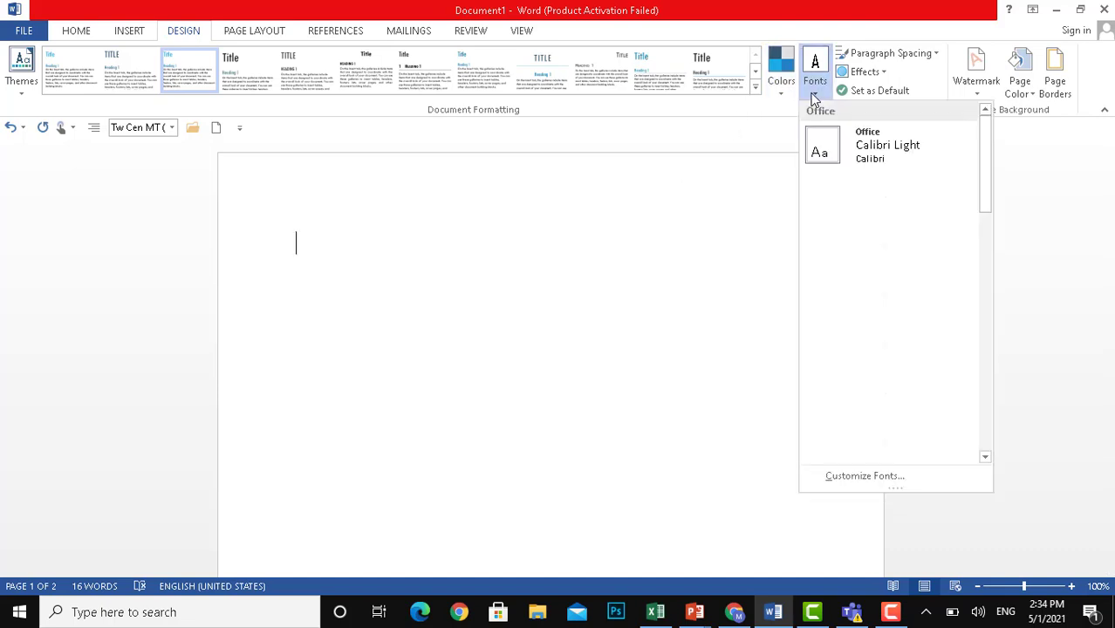
left_click(361, 255)
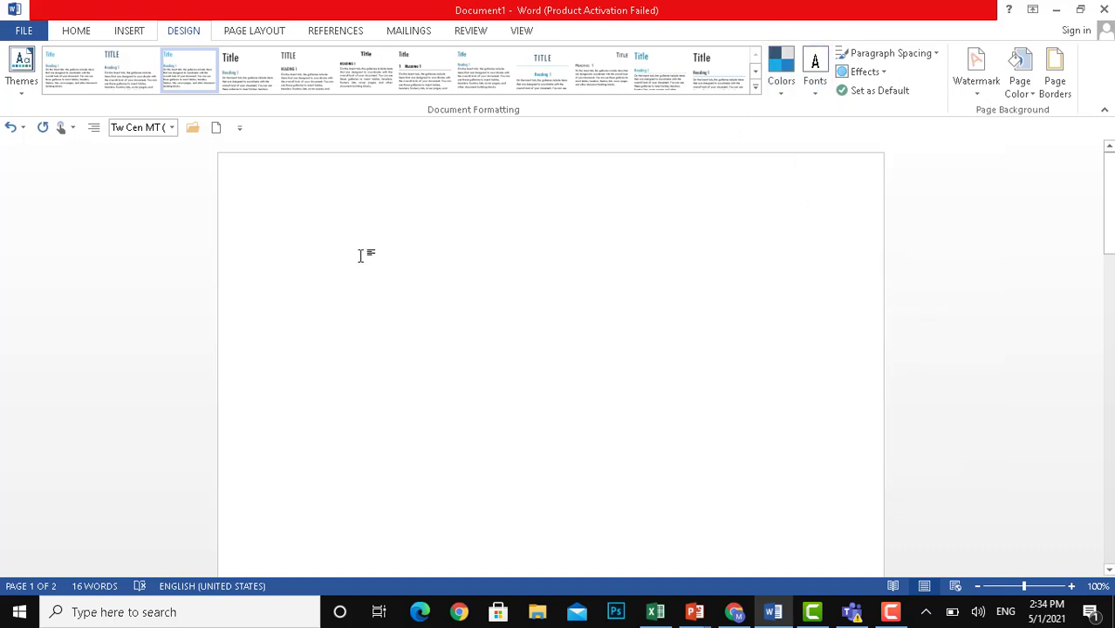
Enter "EduTrain" on the first line of the page.
type("Ed")
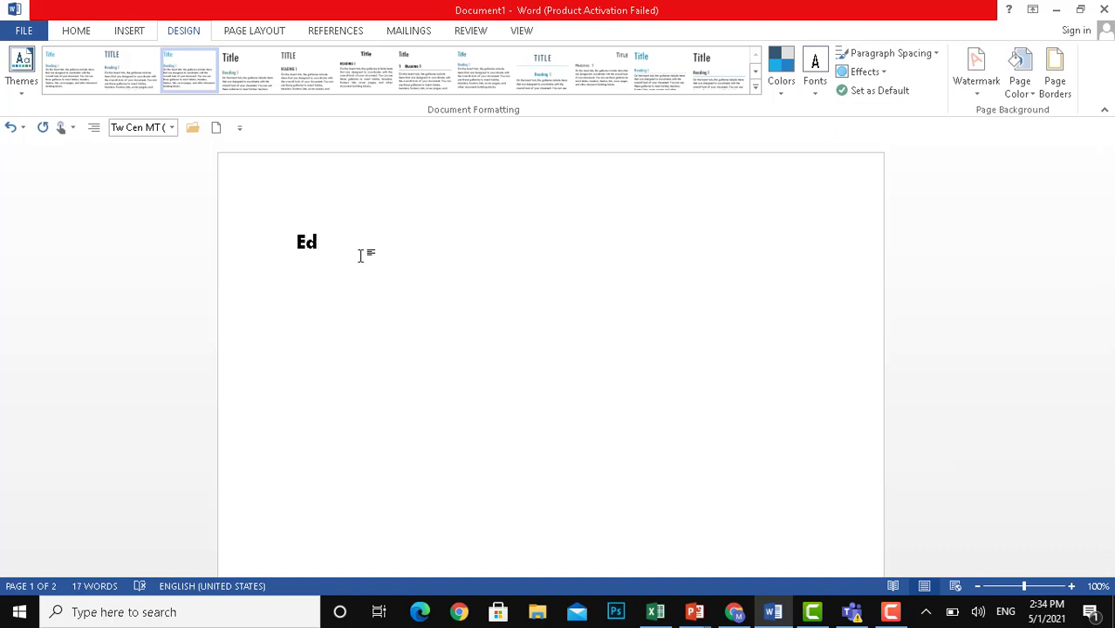
type("uTrain")
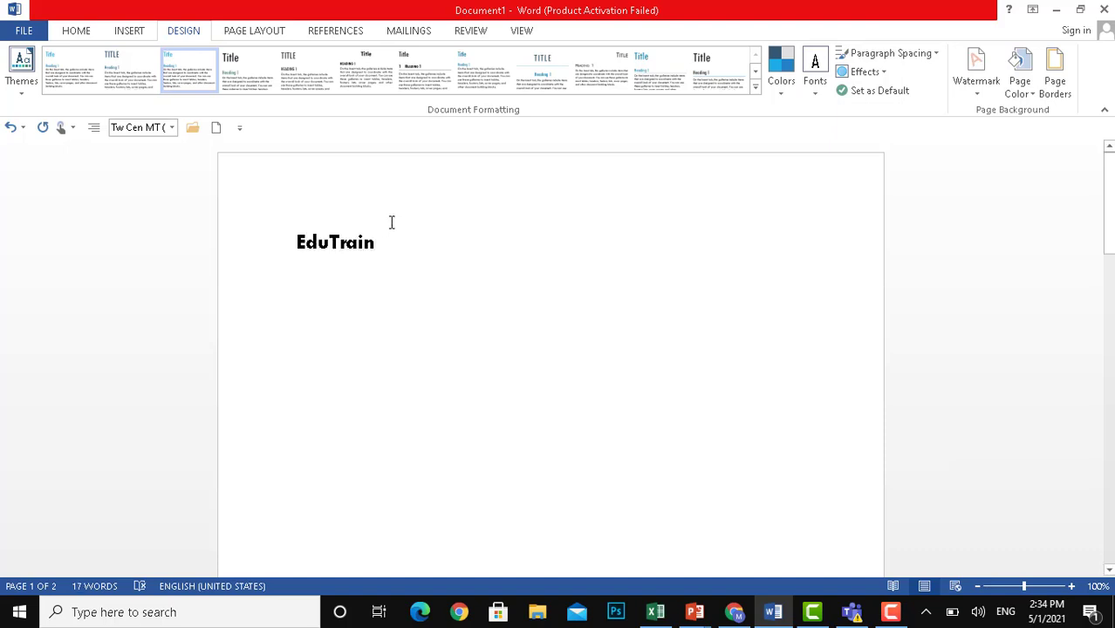
Preview theme fonts such as Arial and the built-in paragraph spacing options on the EduTrain line without applying any.
left_click(815, 91)
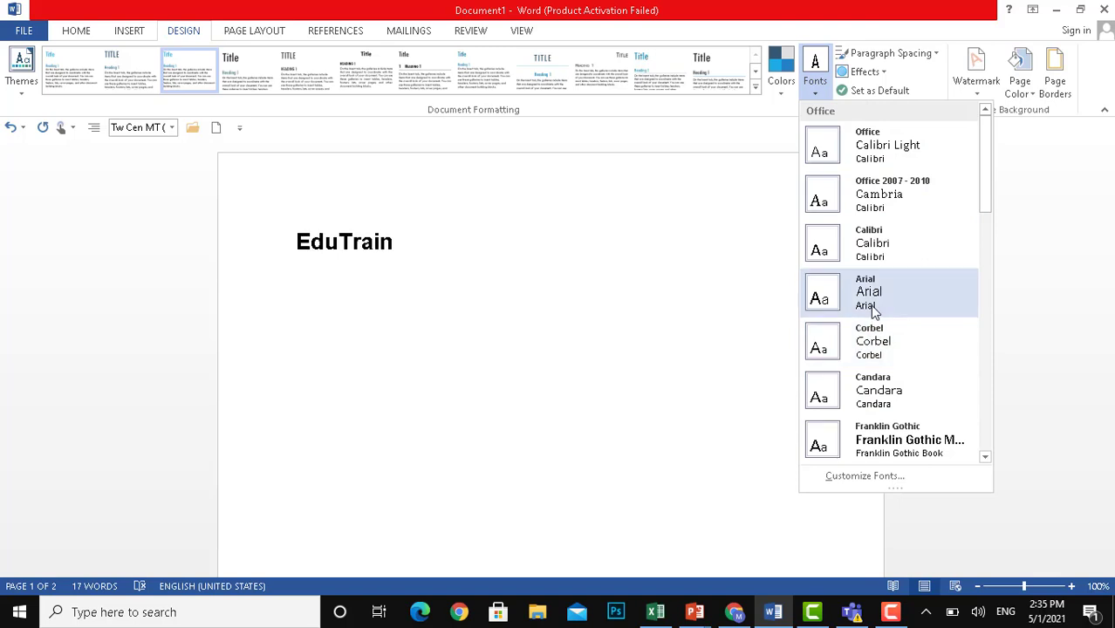
left_click(712, 316)
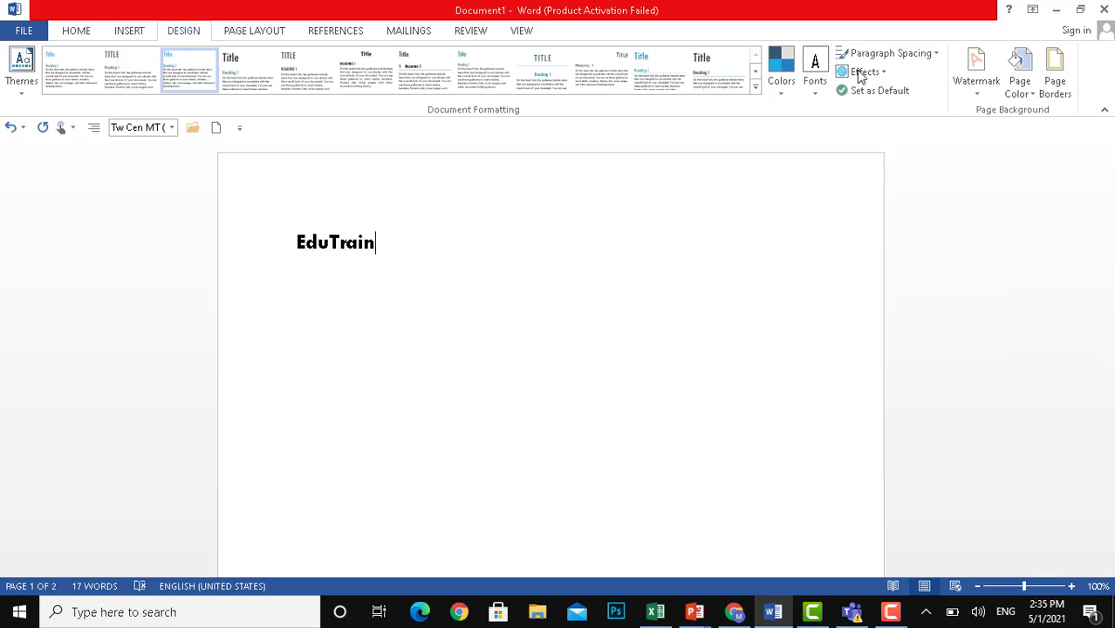
left_click(936, 56)
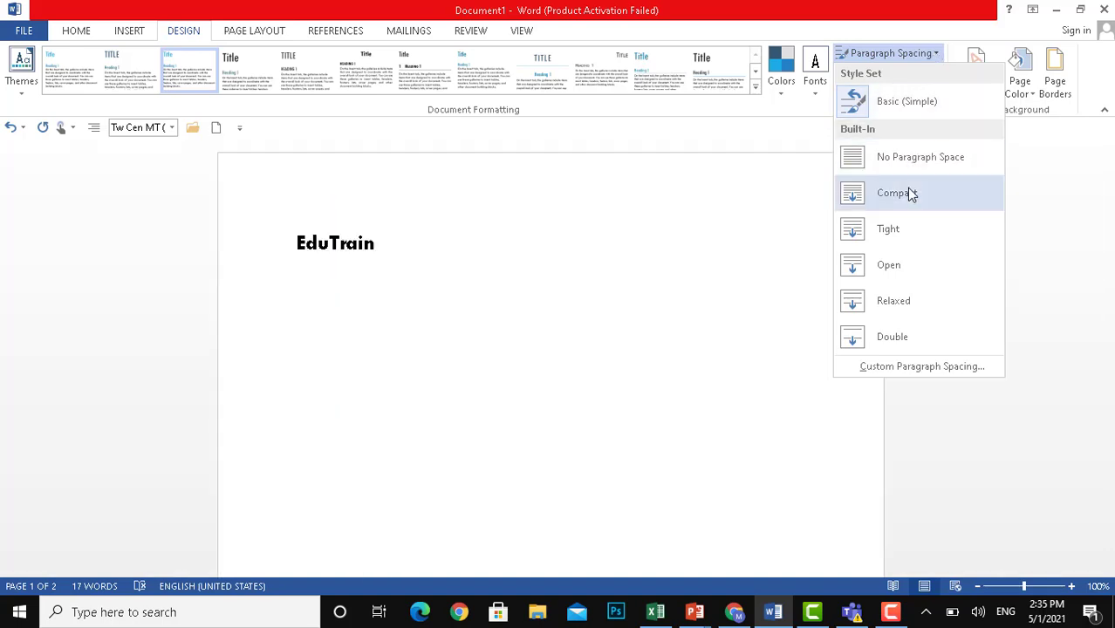
left_click(493, 276)
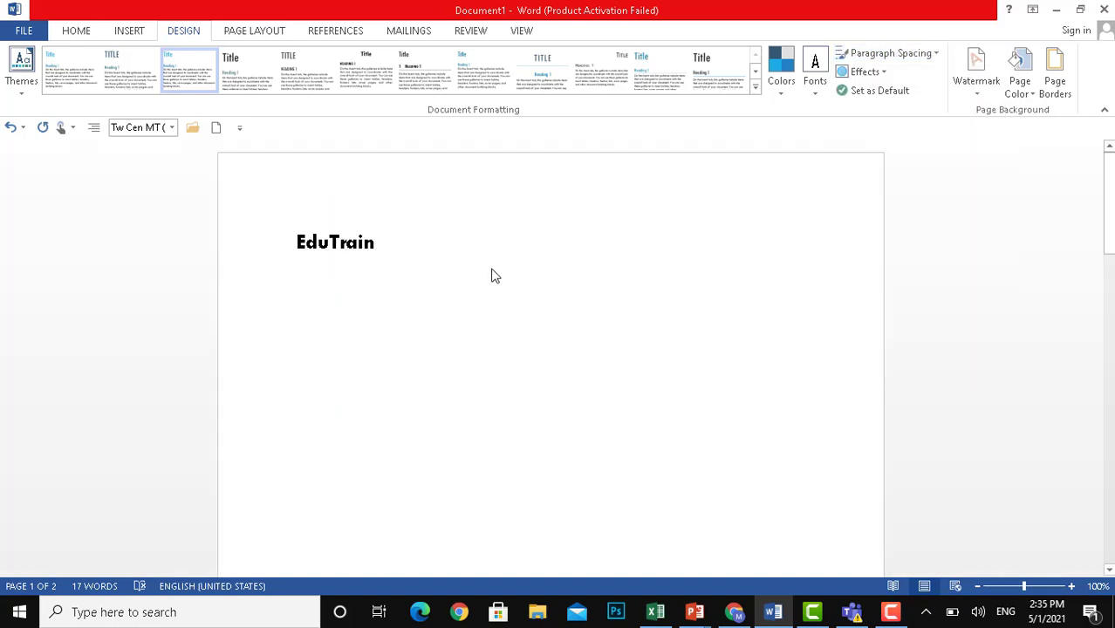
Add two lines of sample text below EduTrain, "Ghjhghjhgjhjk" and "Ghhvbnvh".
key("Return")
type("ghjhghjhgjh")
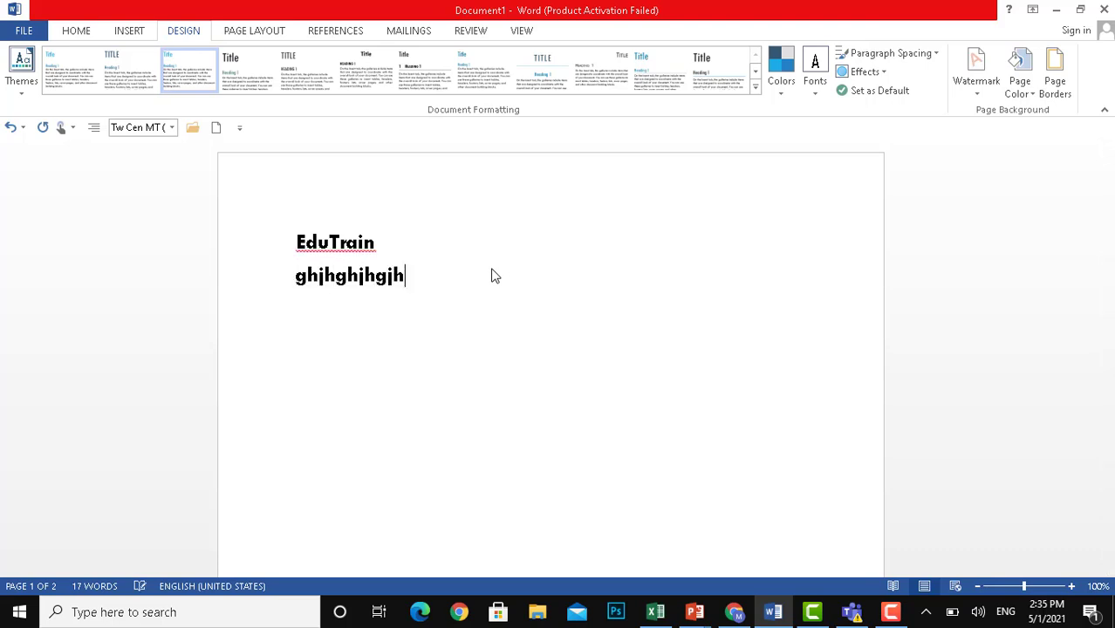
type("jk")
key("Return")
type("ghhvbnvh")
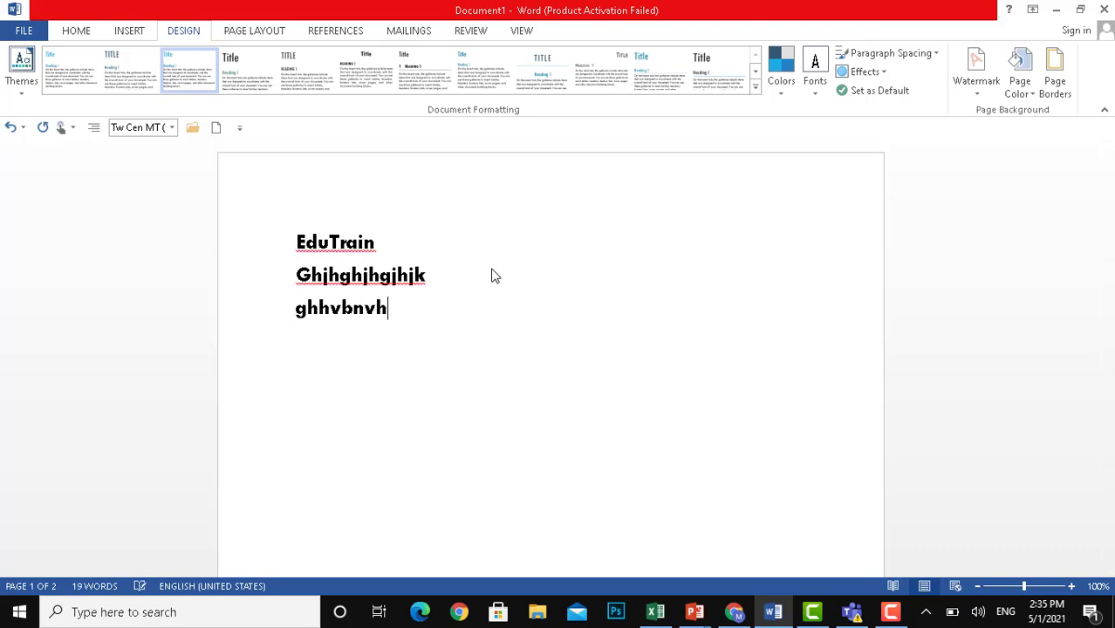
key("Return")
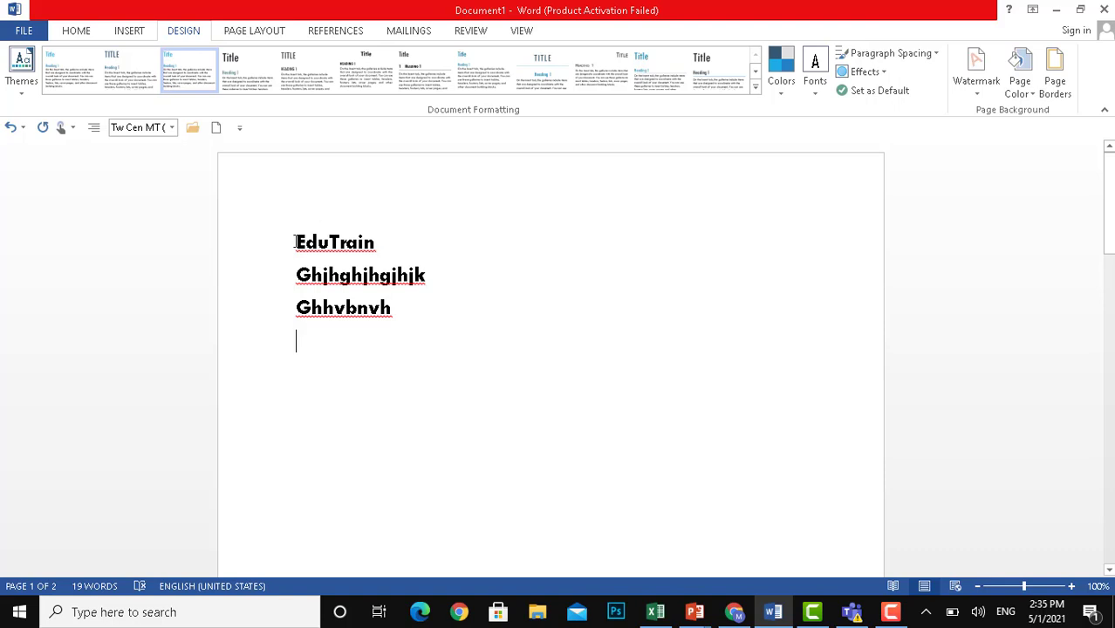
Preview the paragraph spacing options on the three selected lines, then view the custom paragraph spacing settings and dismiss them.
key("ctrl+a")
left_click(421, 311)
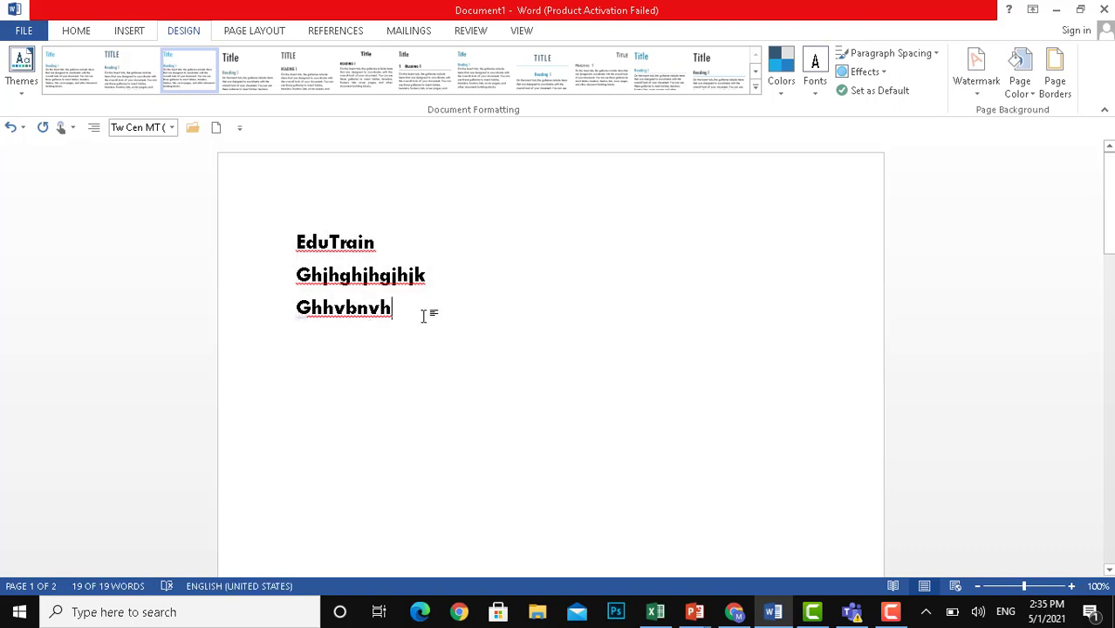
left_click(439, 329)
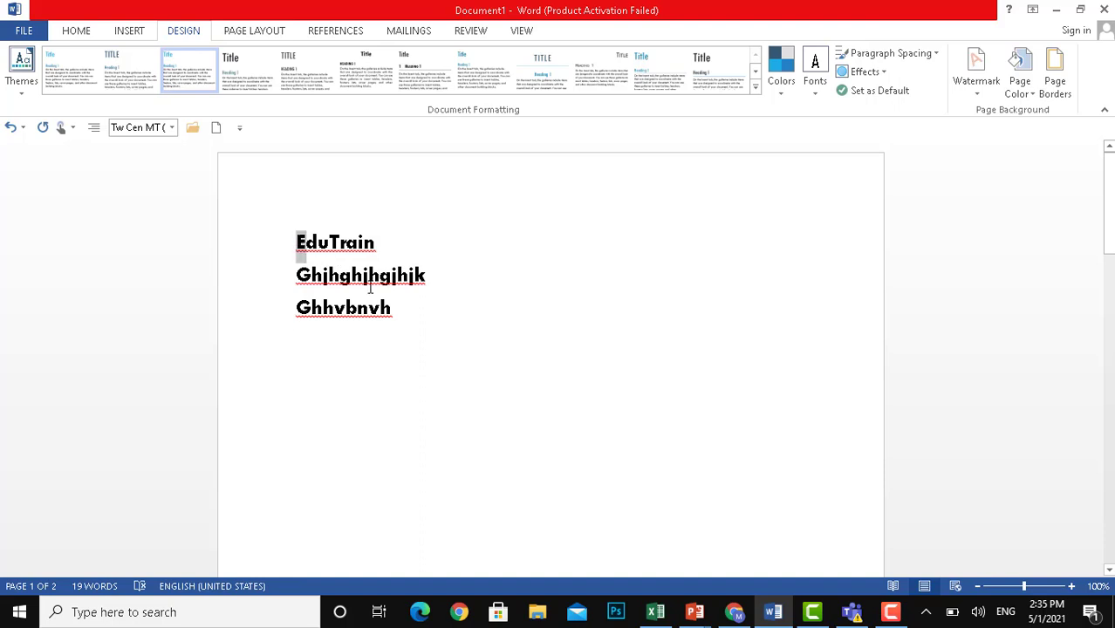
left_click_drag(296, 243, 422, 316)
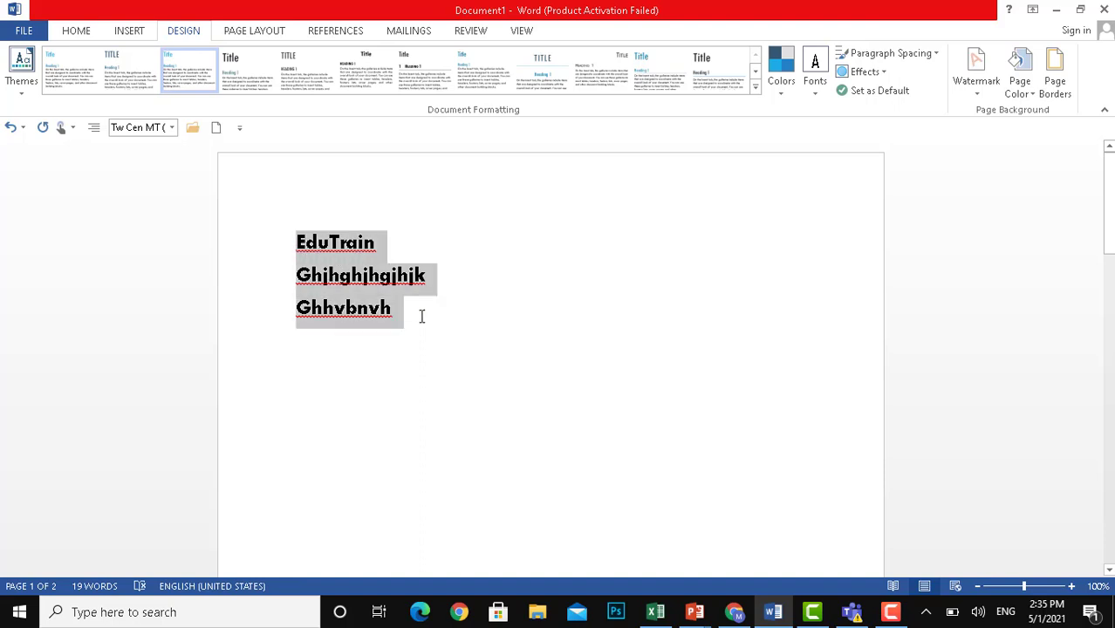
left_click(934, 54)
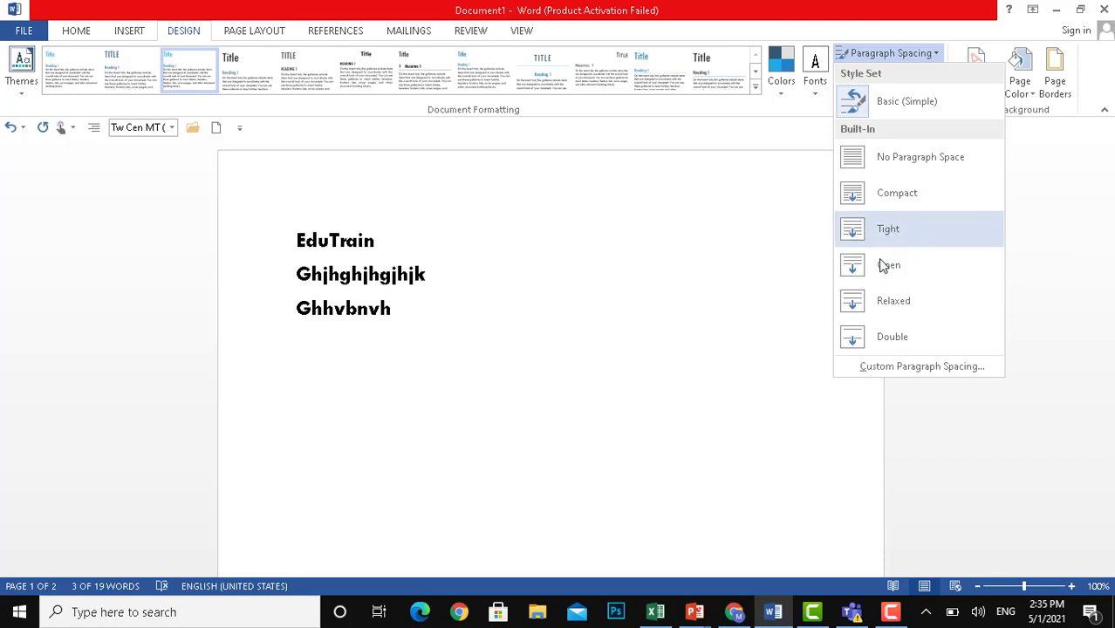
left_click(923, 369)
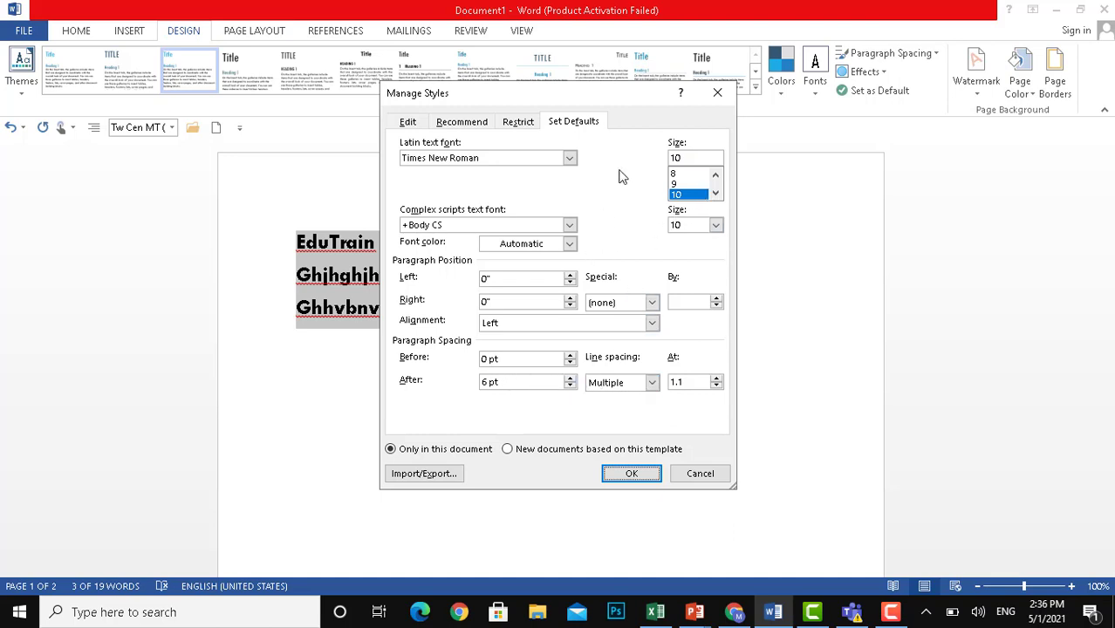
left_click(707, 473)
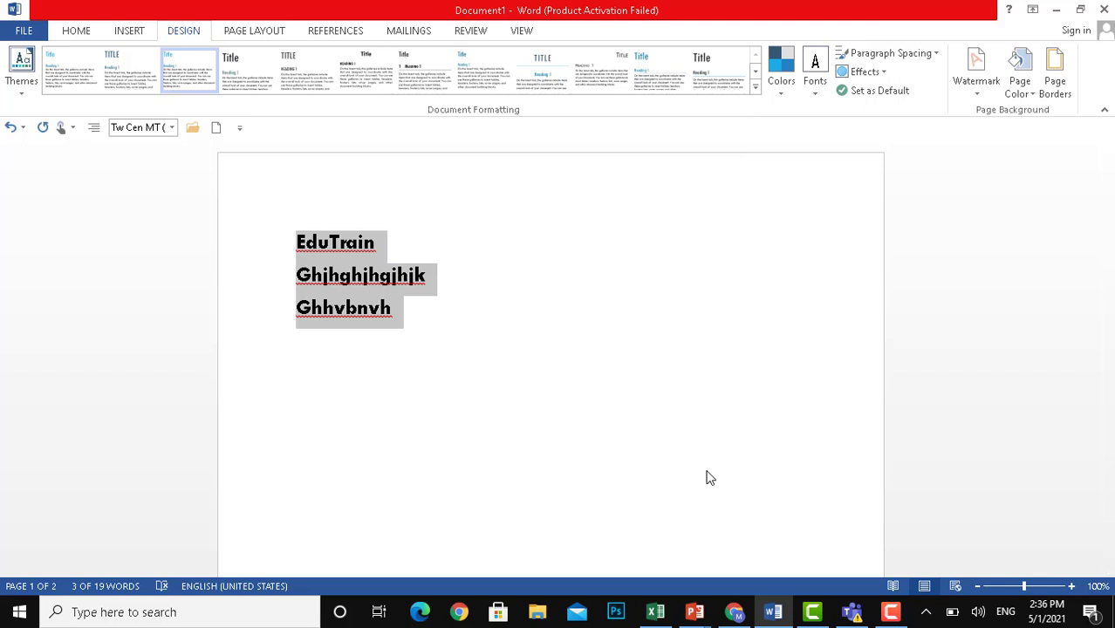
Delete the two sample text lines below EduTrain.
left_click(452, 330)
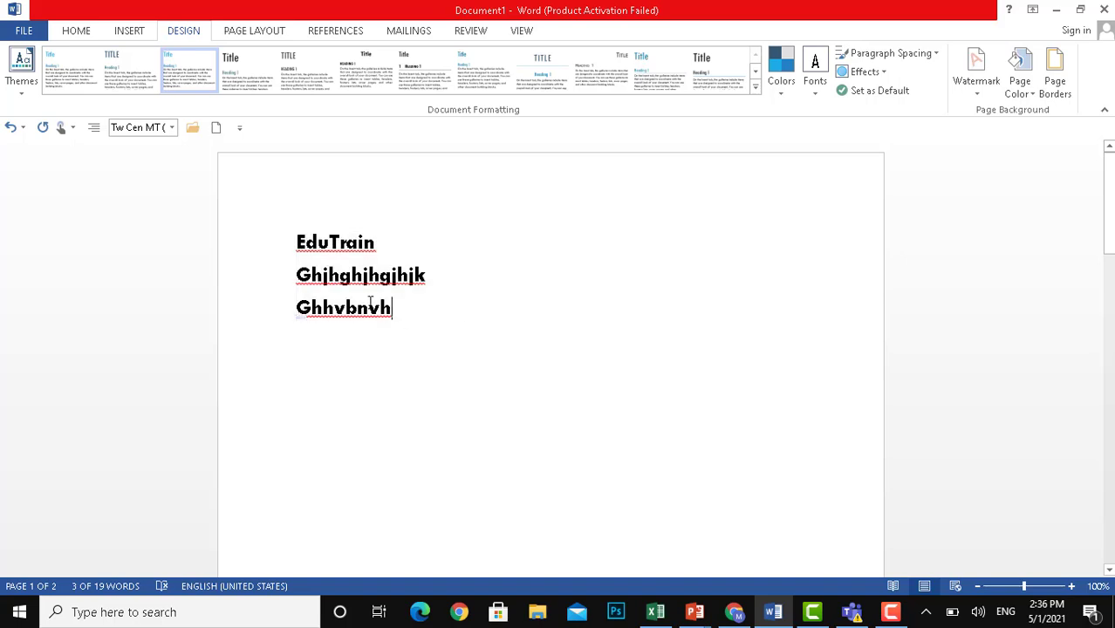
left_click_drag(296, 275, 411, 287)
key("Delete")
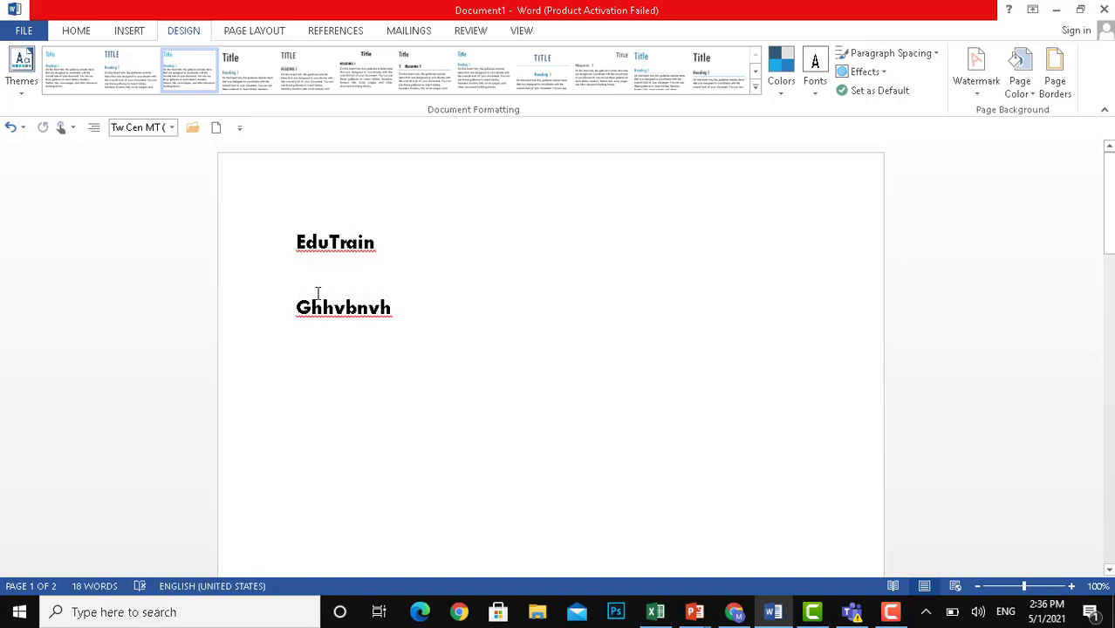
left_click_drag(293, 307, 426, 312)
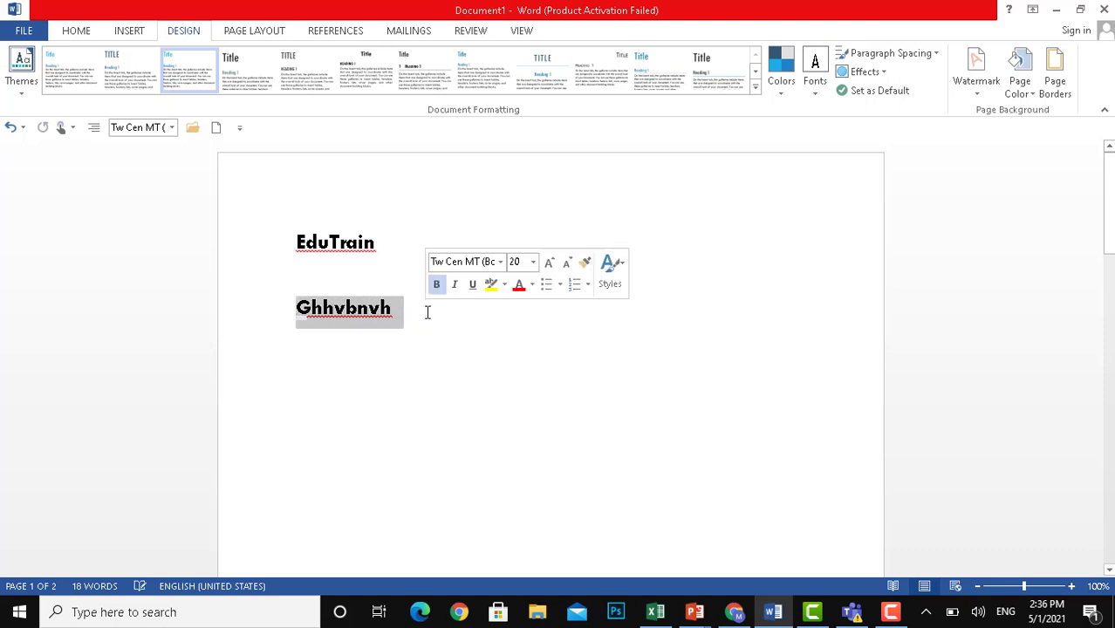
key("Delete")
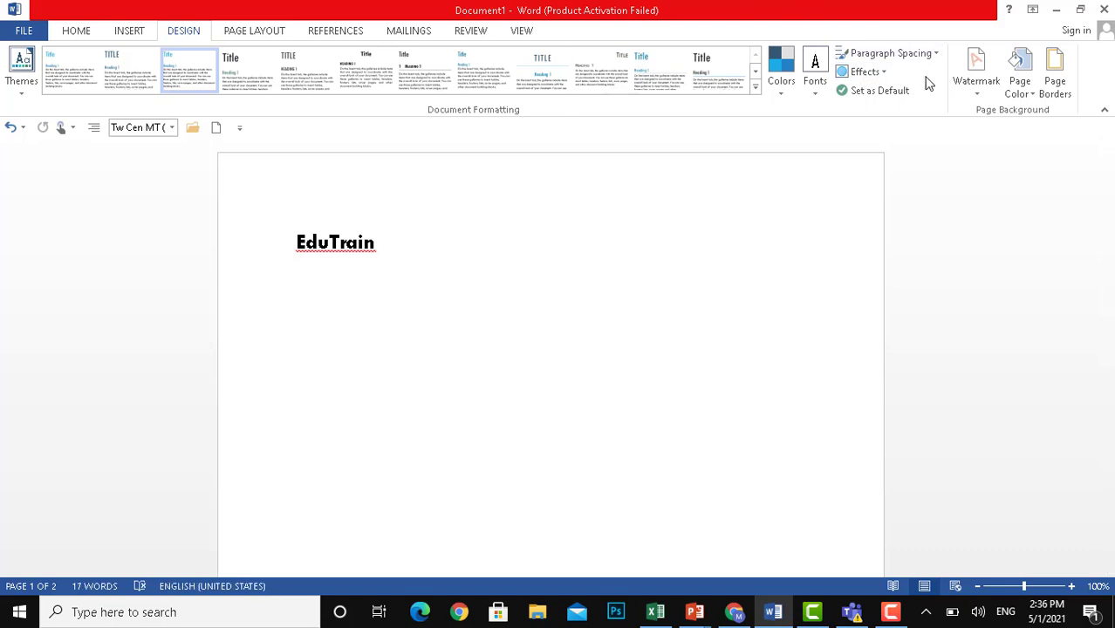
Examine the built-in watermark designs, from the Confidential group through to the Urgent group.
left_click(982, 89)
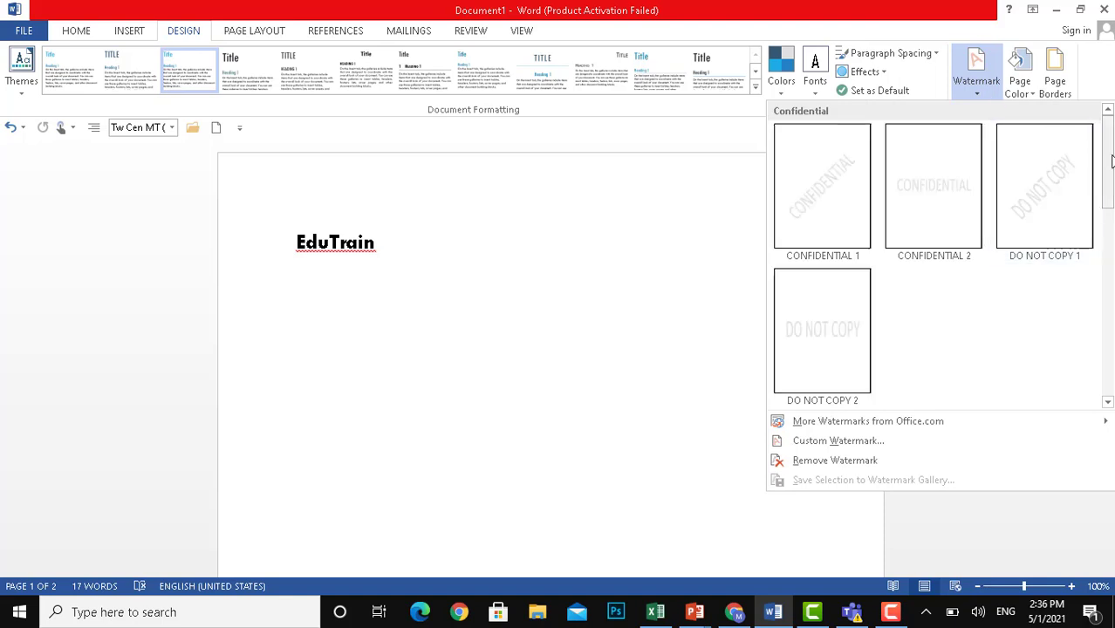
scroll(1108, 165, "down", 2)
scroll(934, 253, "up", 2)
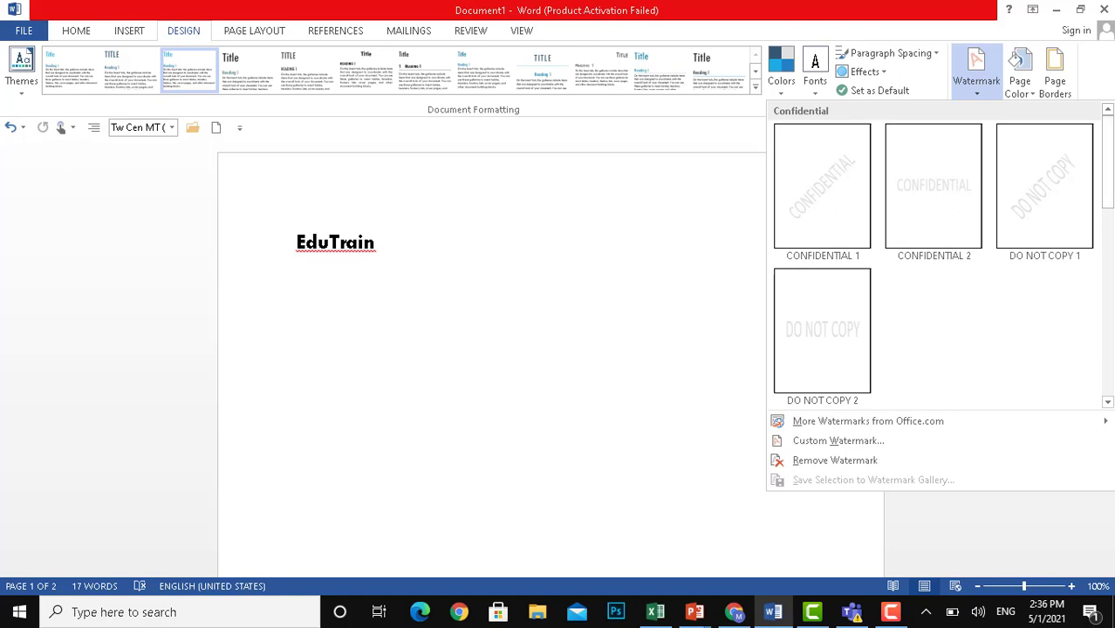
mouse_move(1107, 178)
left_mouse_down()
mouse_move(1111, 336)
mouse_move(1110, 188)
left_mouse_up()
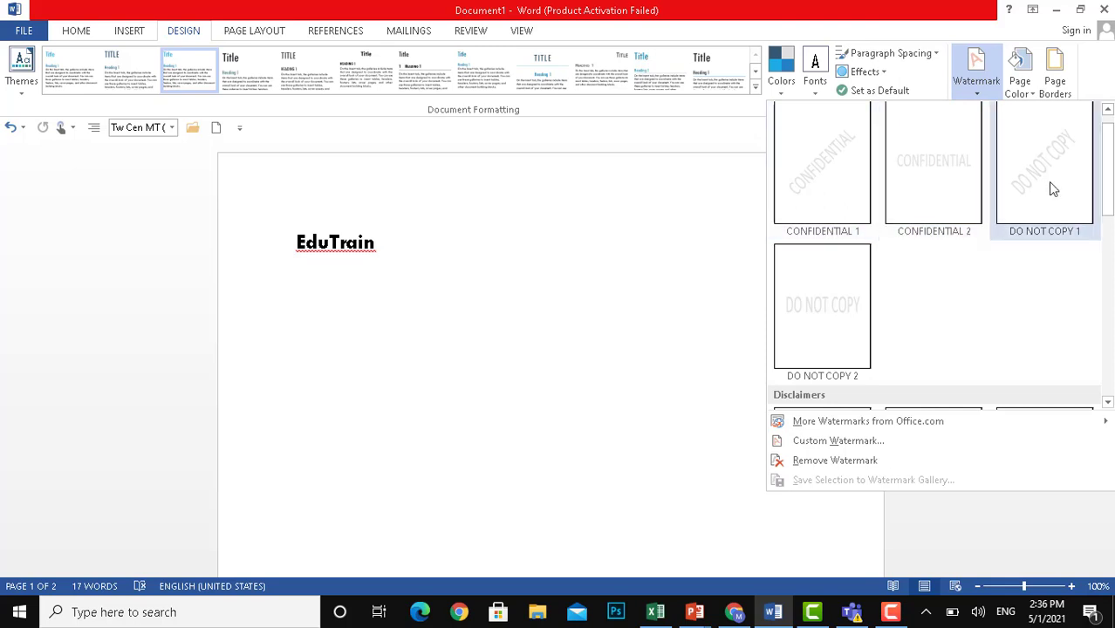
left_click_drag(1108, 185, 1110, 157)
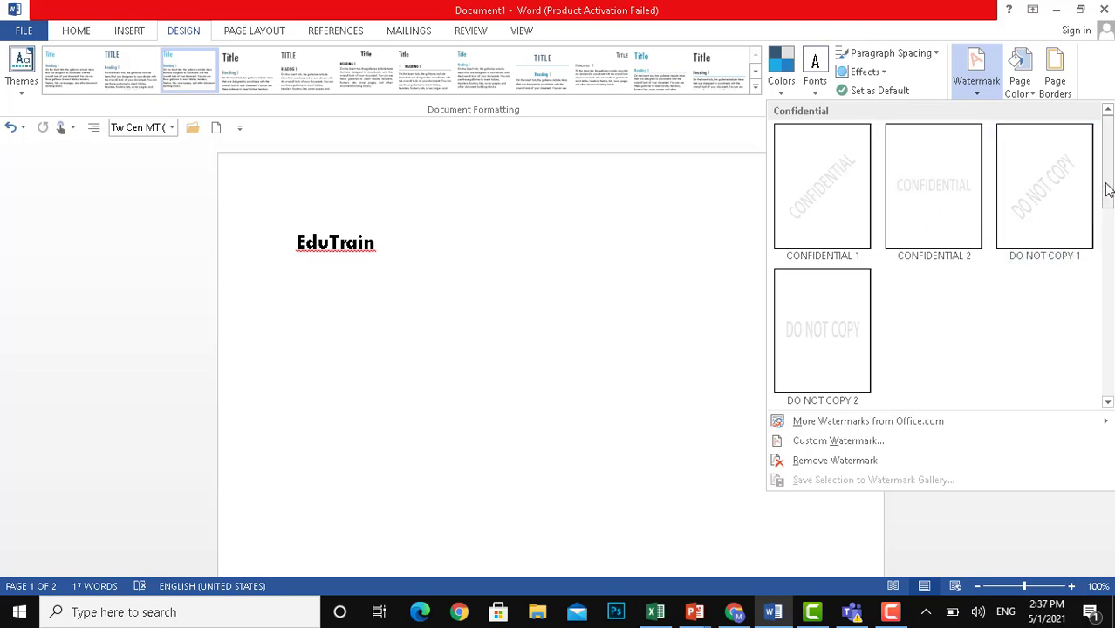
left_click_drag(1108, 186, 1110, 343)
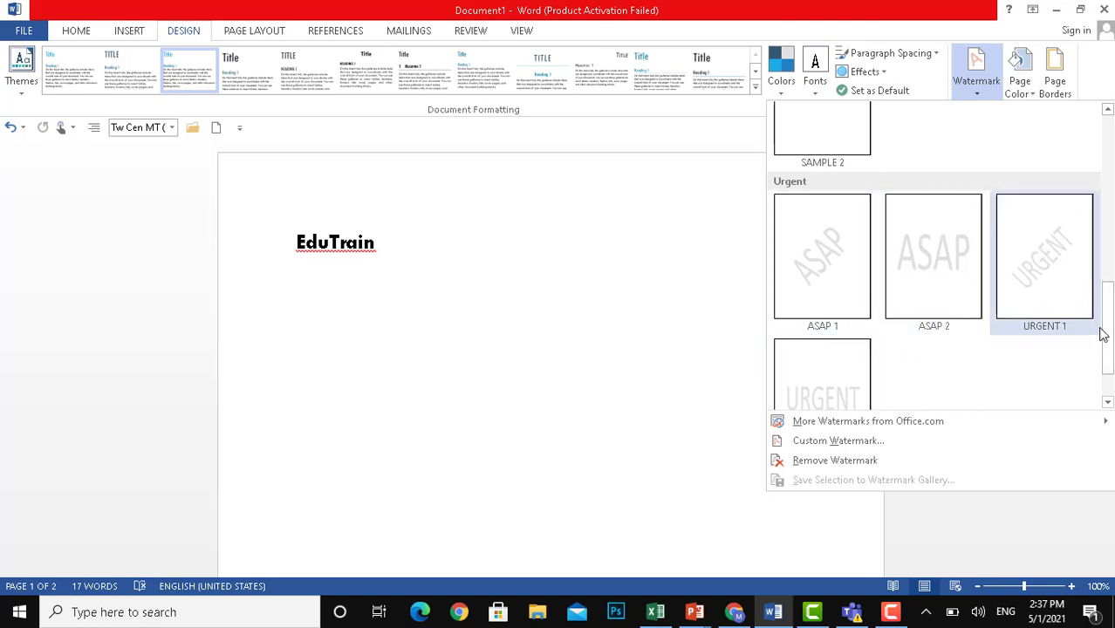
left_click_drag(1108, 348, 1108, 373)
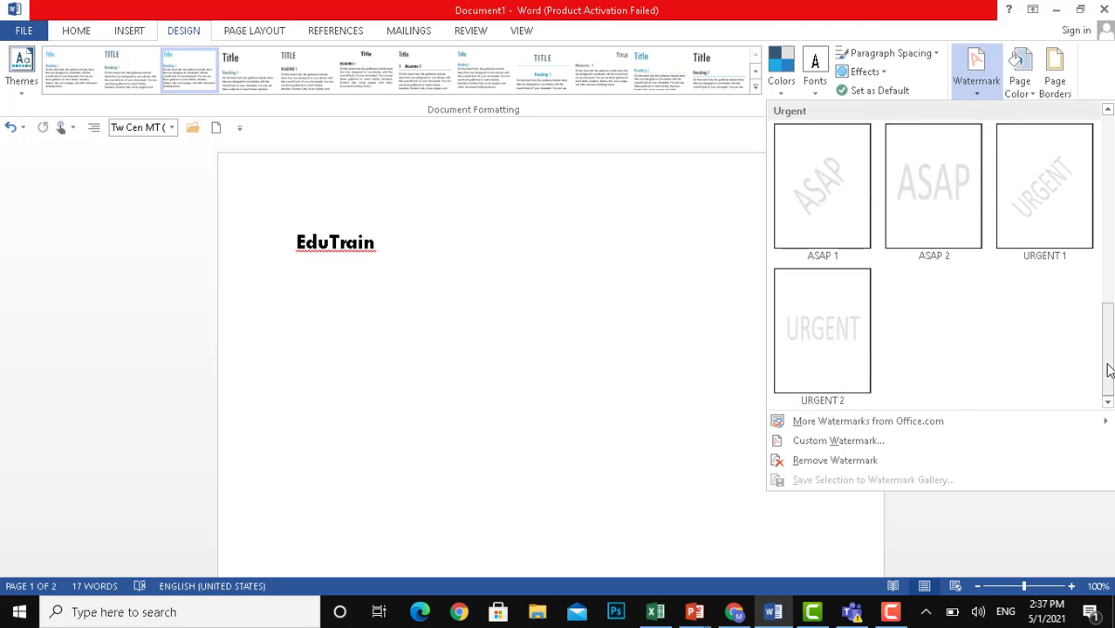
Start a custom text watermark and replace its default wording with "Edutrain".
left_click(862, 442)
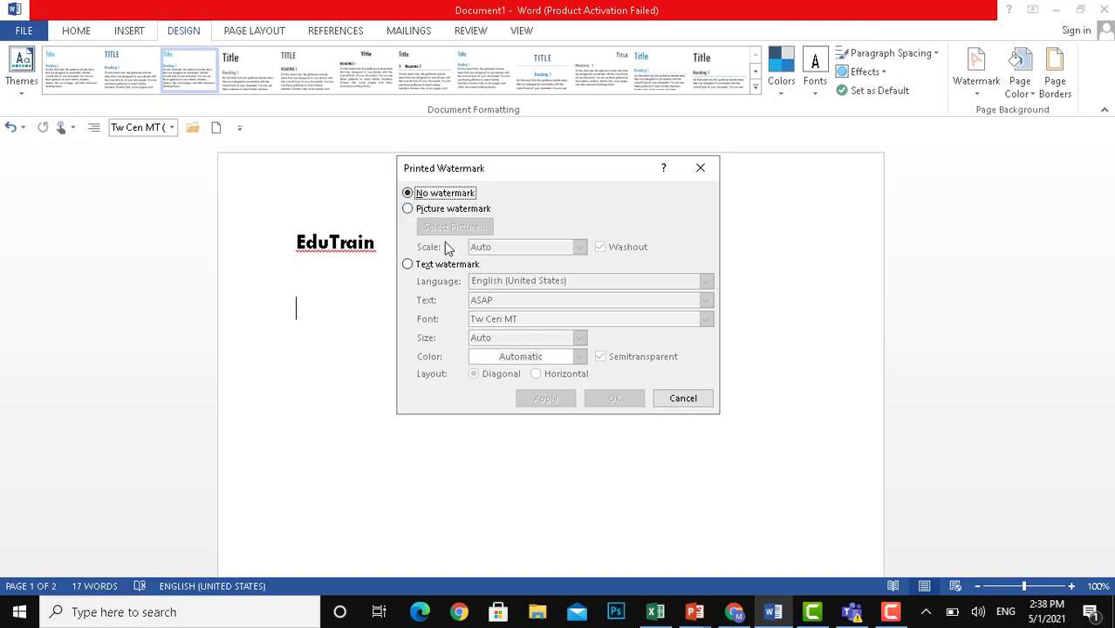
left_click(407, 264)
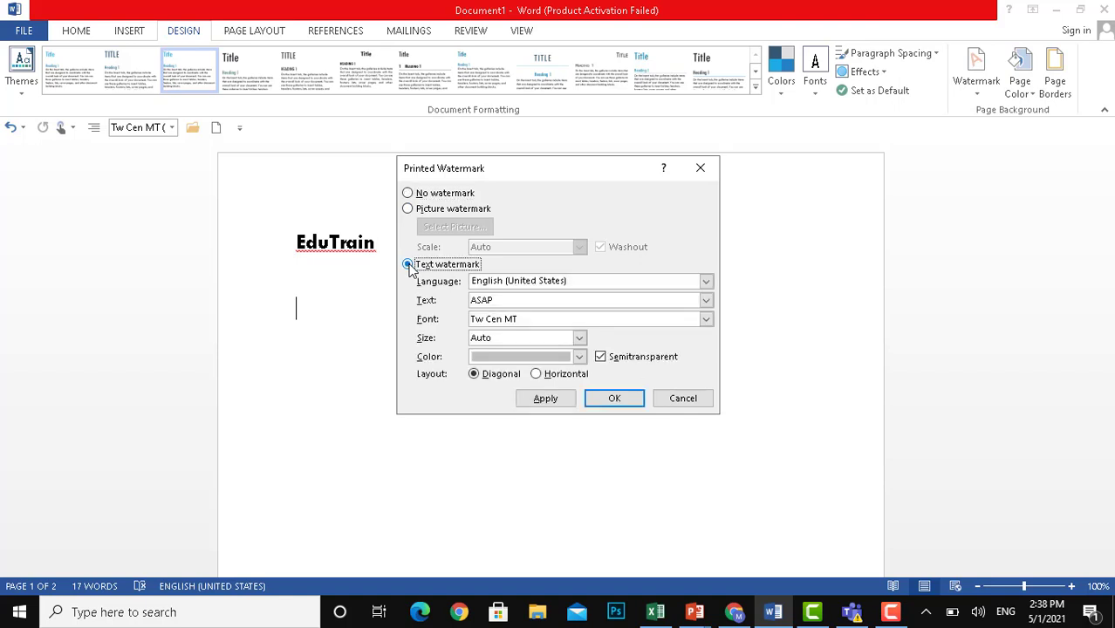
left_click(534, 300)
key("BackSpace")
key("BackSpace")
key("BackSpace")
key("BackSpace")
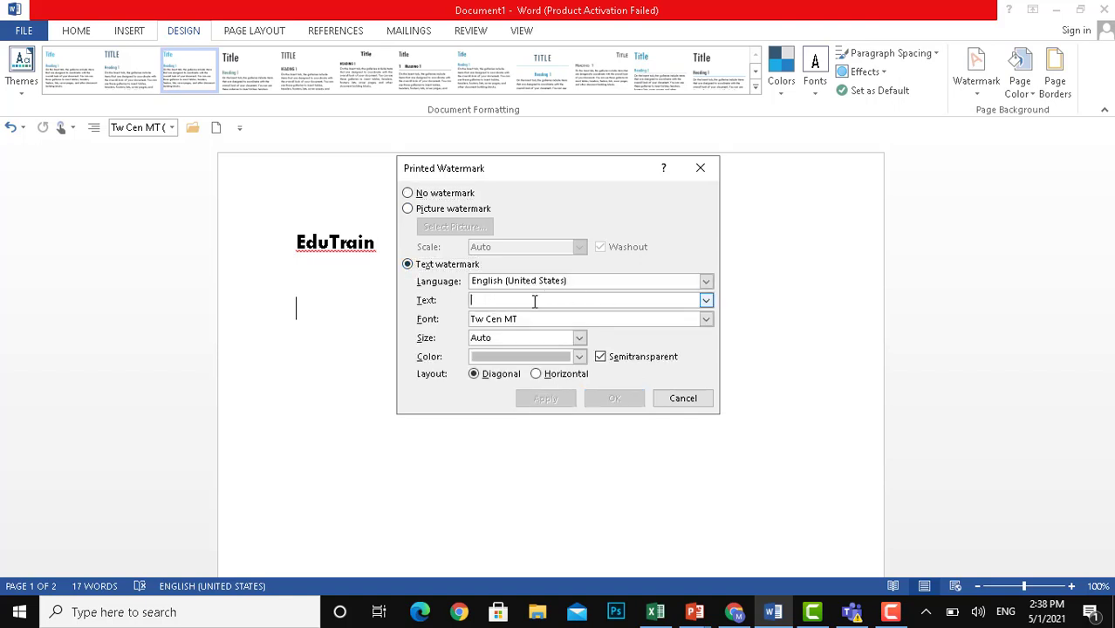
type("Edutrain")
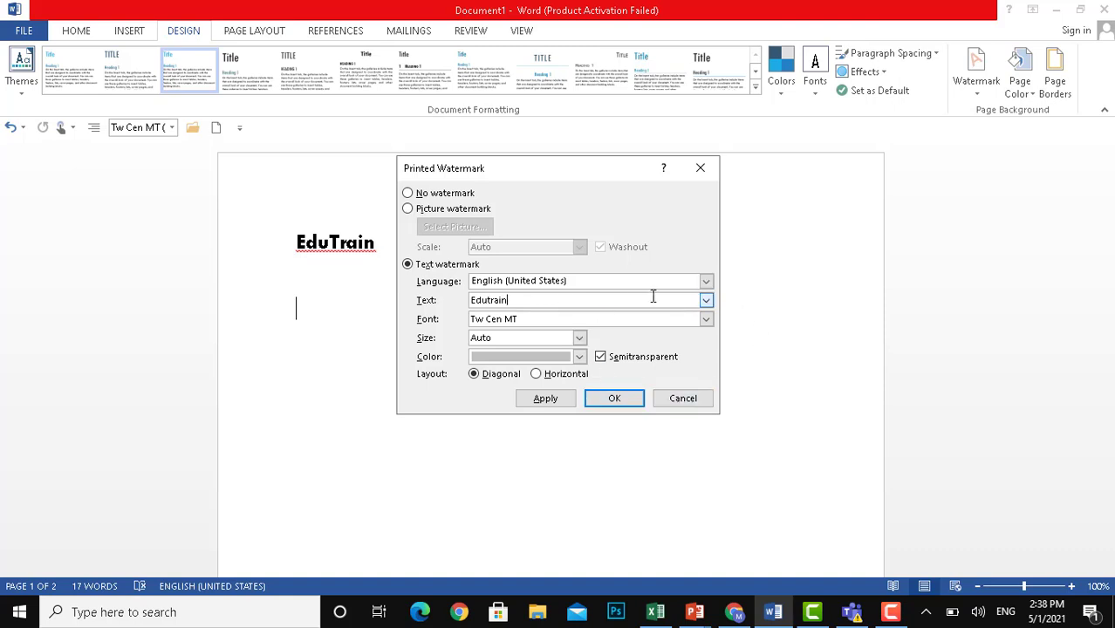
Format the text watermark in Trajan Pro 3, size 48, red, with a horizontal layout, and insert it.
left_click(707, 322)
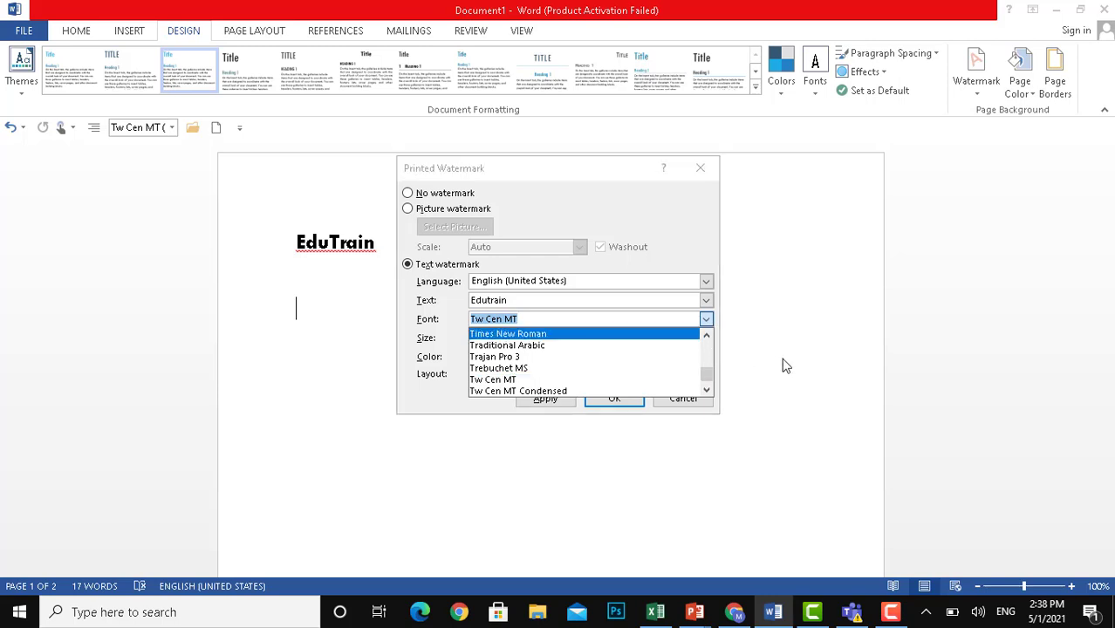
left_click(575, 357)
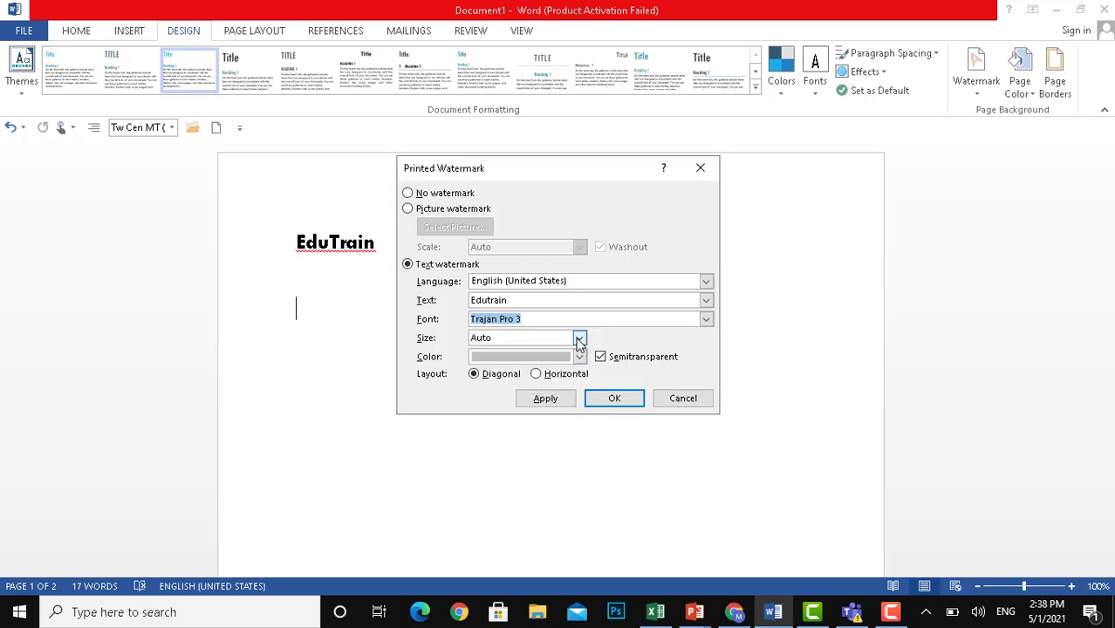
left_click(578, 338)
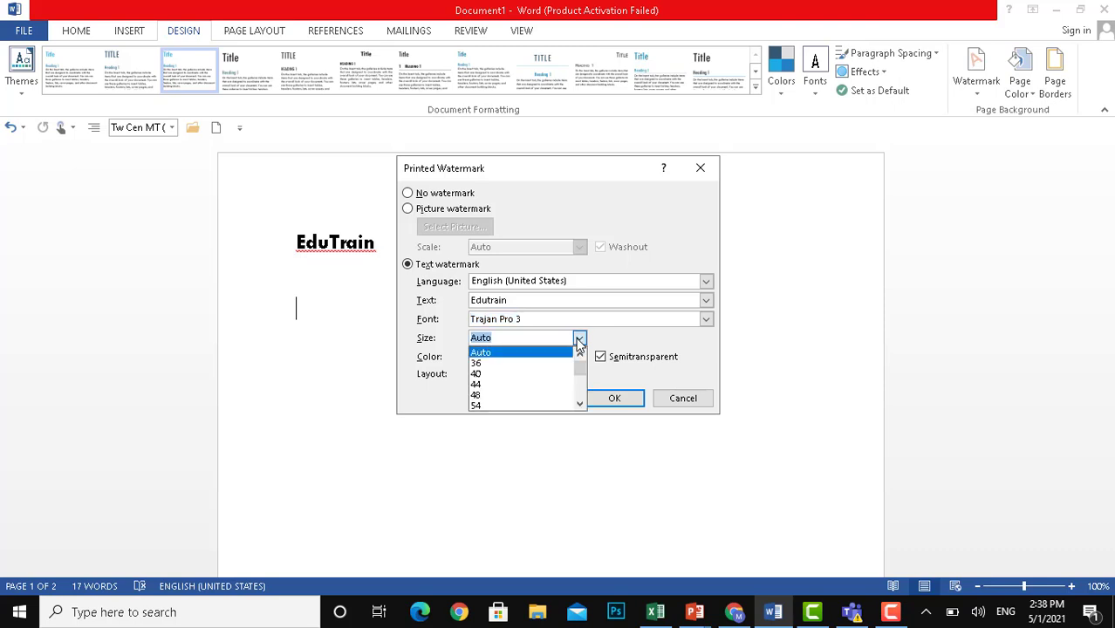
left_click(525, 395)
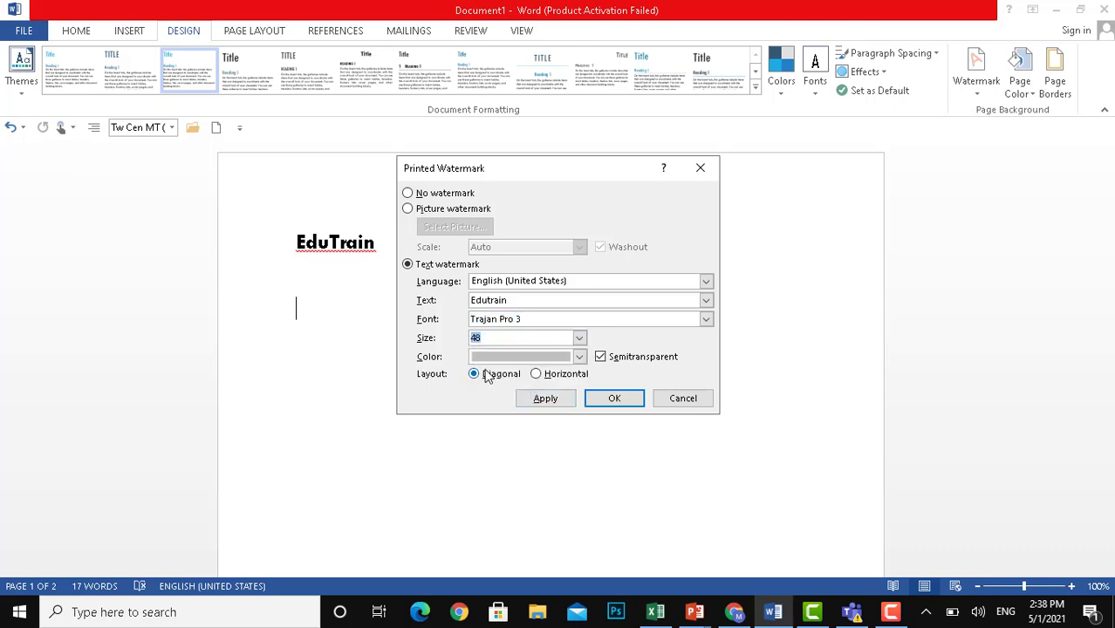
left_click(580, 358)
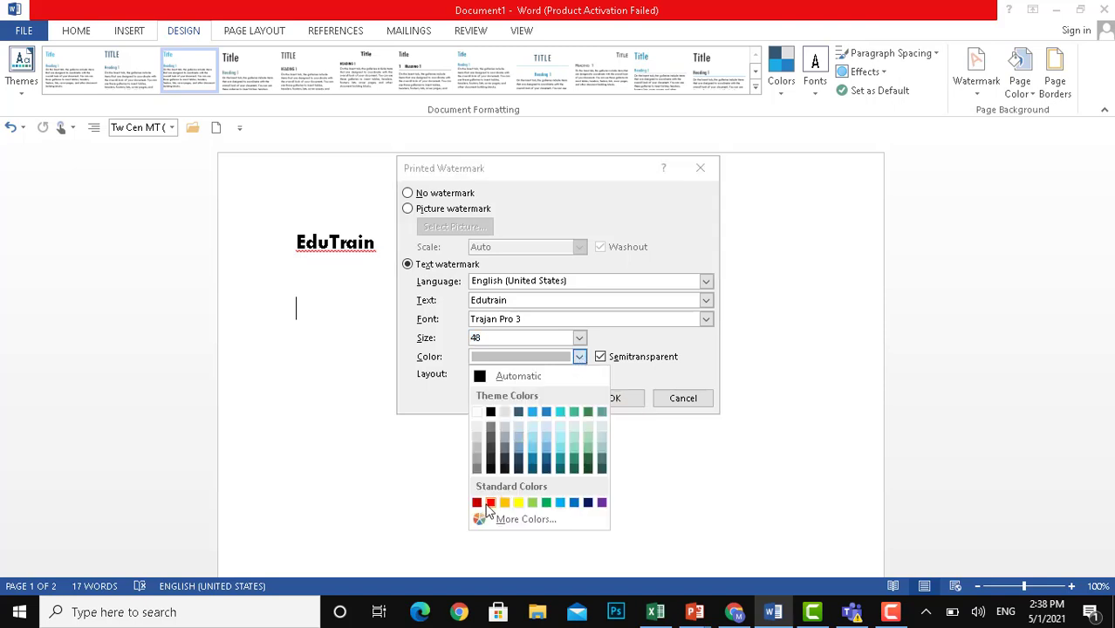
left_click(490, 503)
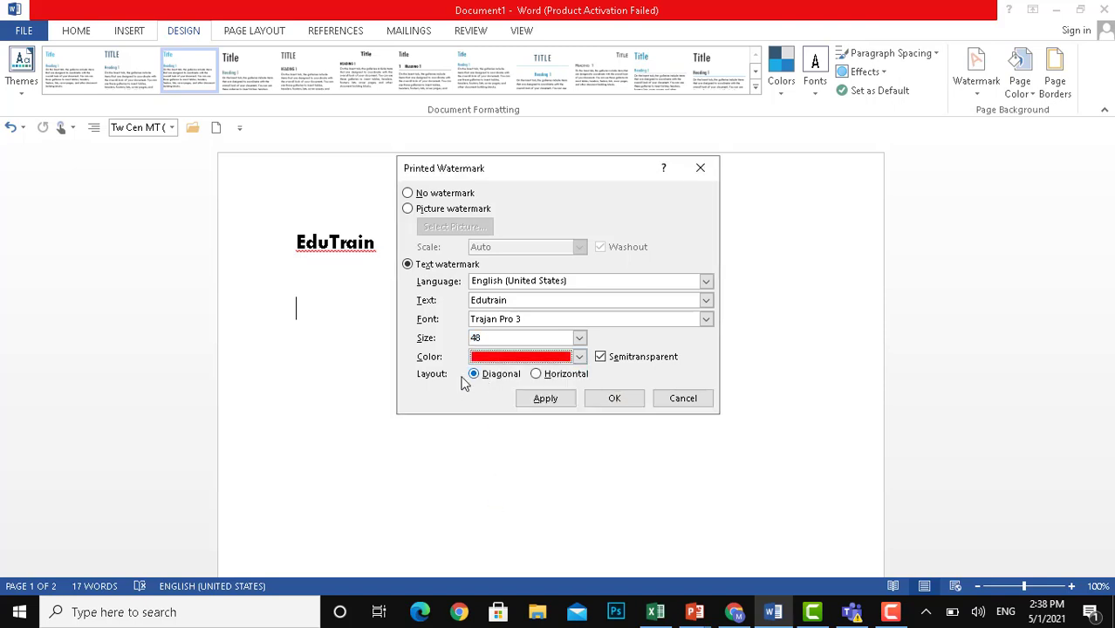
left_click(536, 374)
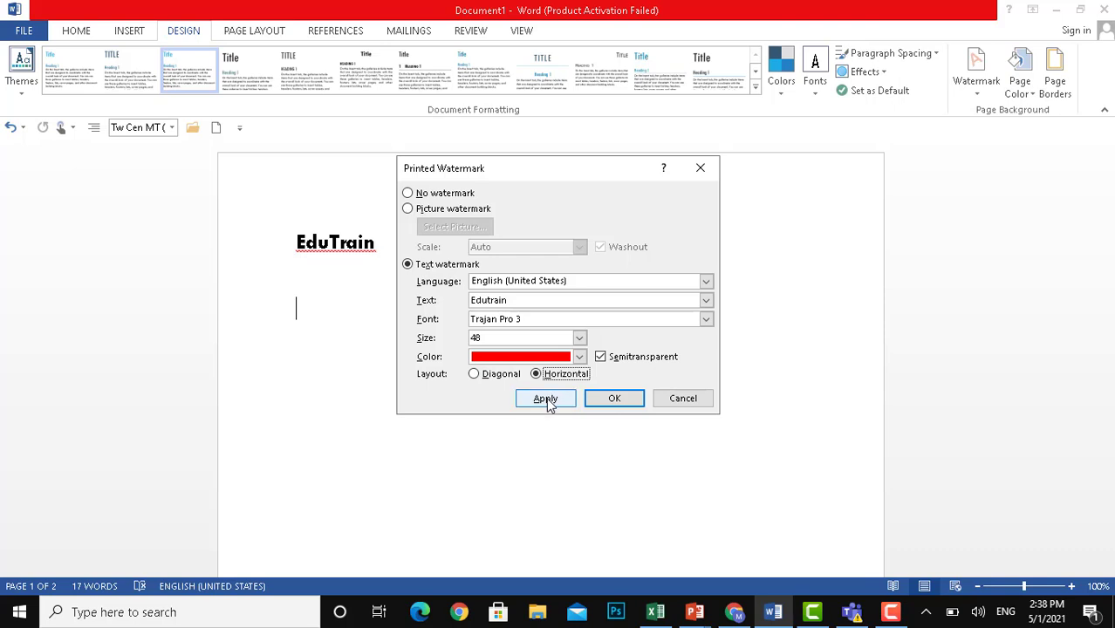
left_click(604, 403)
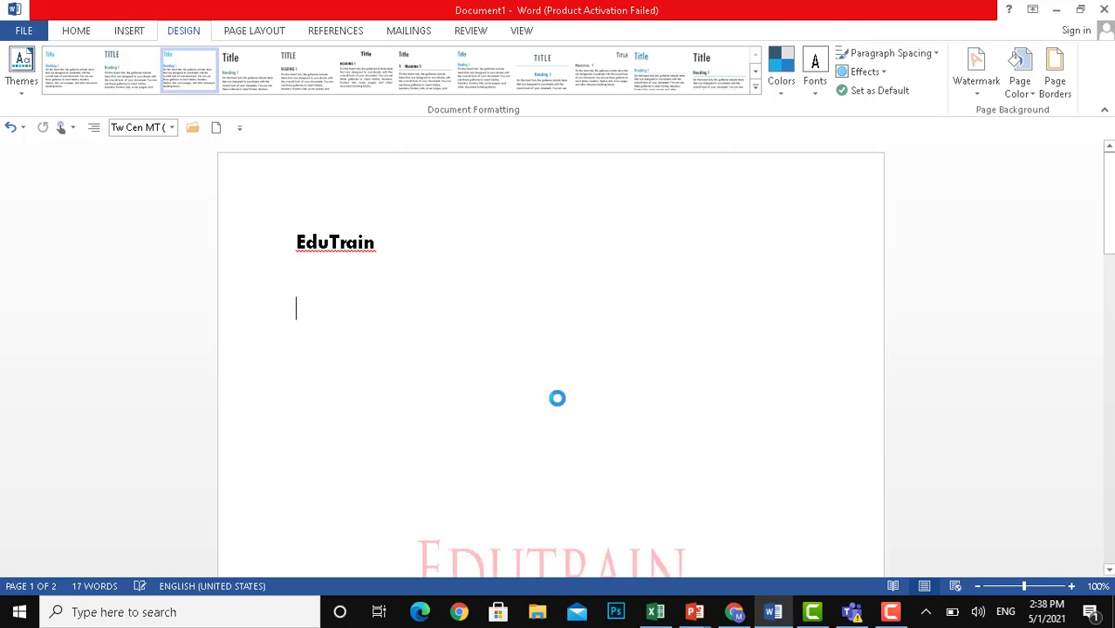
Review the Edutrain text watermark on the page and remove it from the document.
scroll(713, 303, "down", 3)
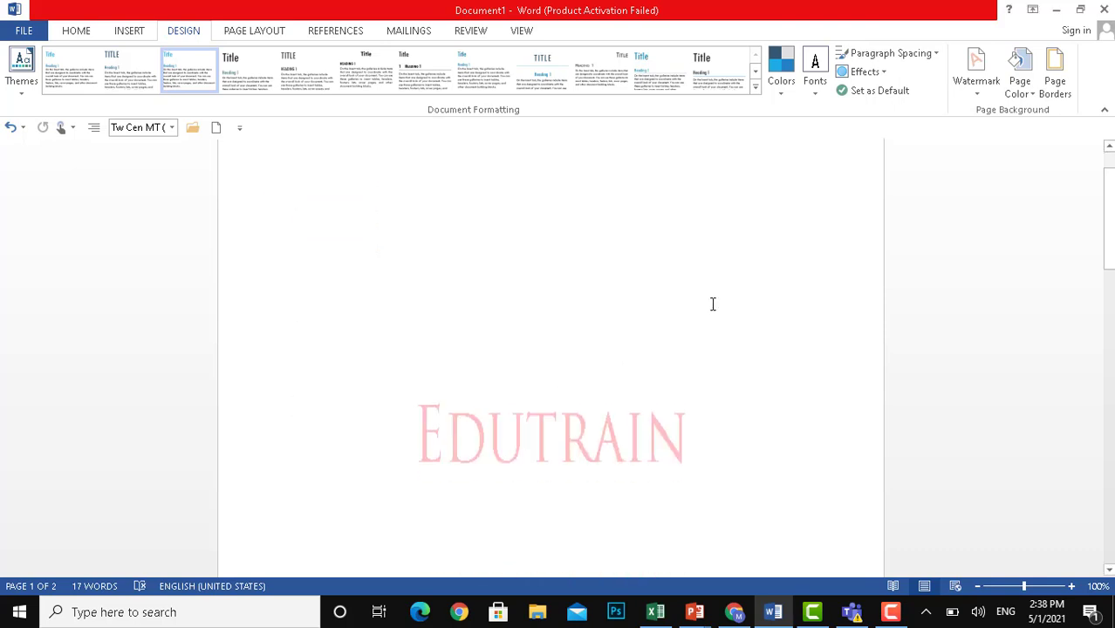
scroll(713, 304, "down", 3)
scroll(713, 304, "up", 2)
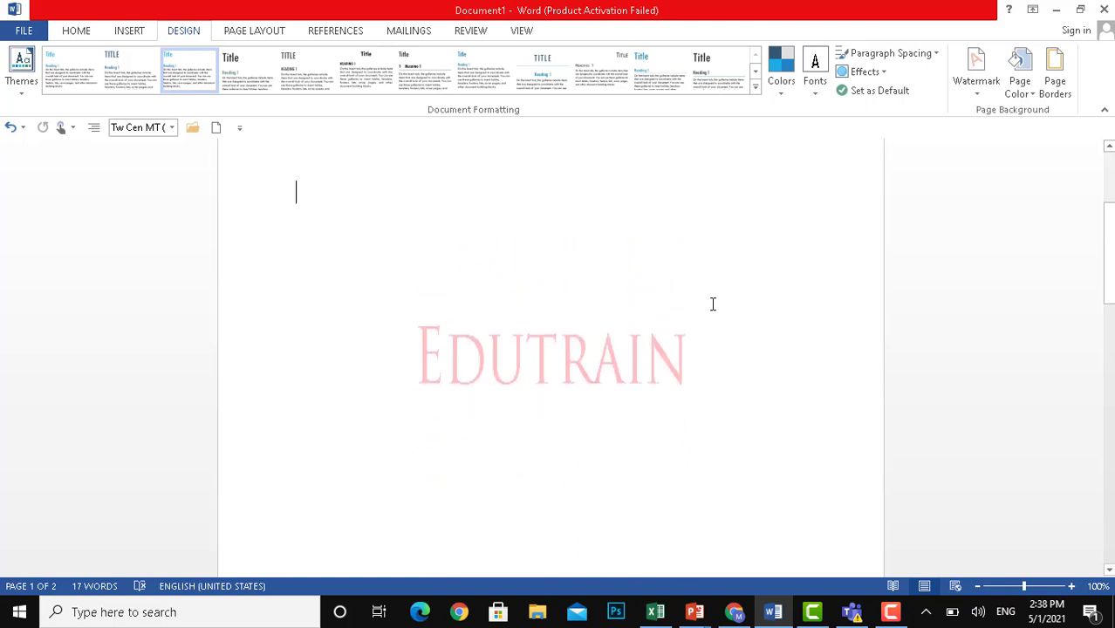
scroll(713, 304, "up", 3)
scroll(713, 304, "down", 2)
scroll(712, 303, "up", 2)
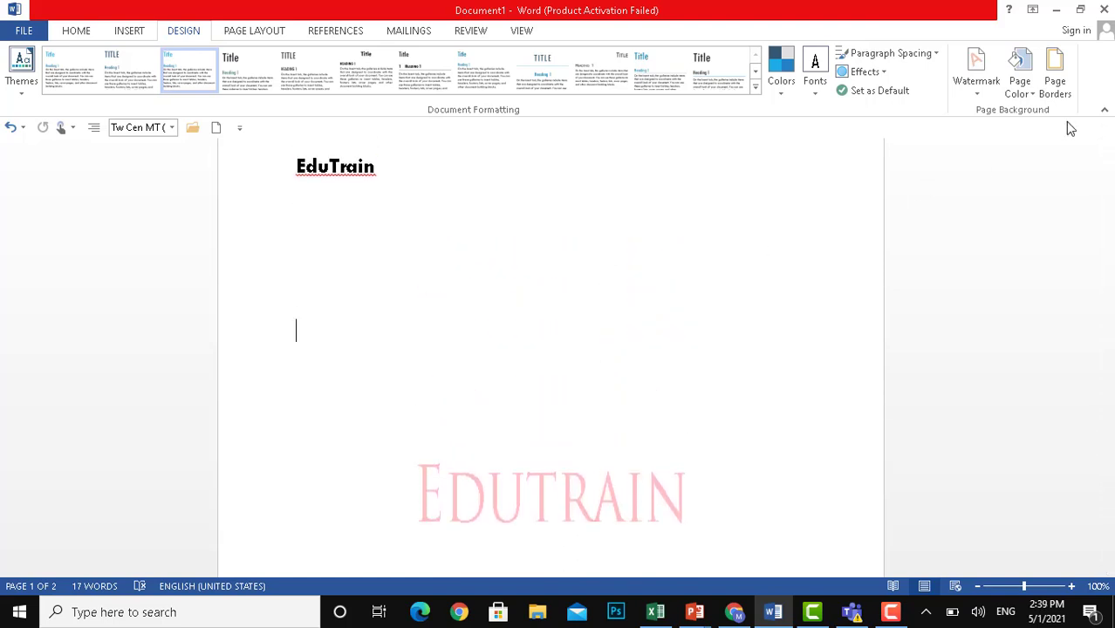
left_click(978, 87)
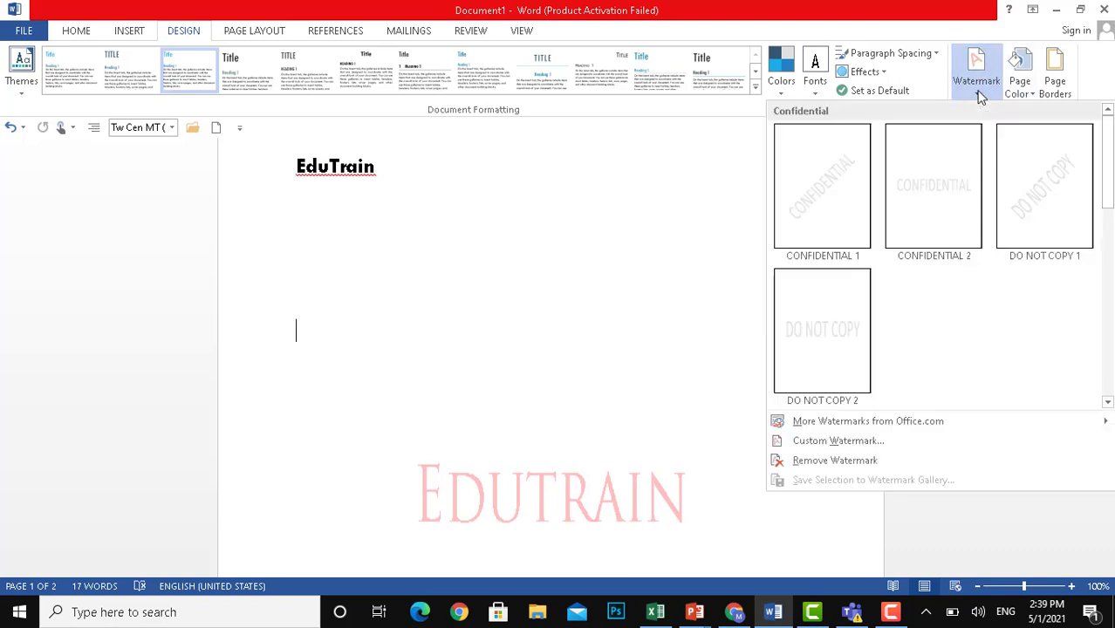
left_click(836, 461)
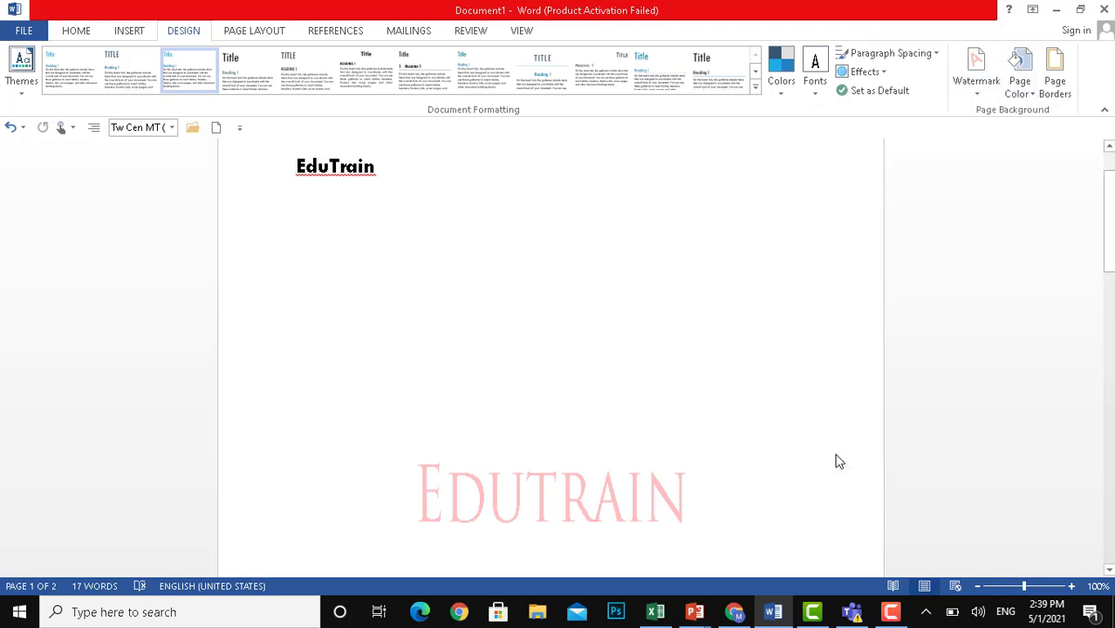
Start a custom picture watermark and browse for its image from a file on the computer.
left_click(970, 92)
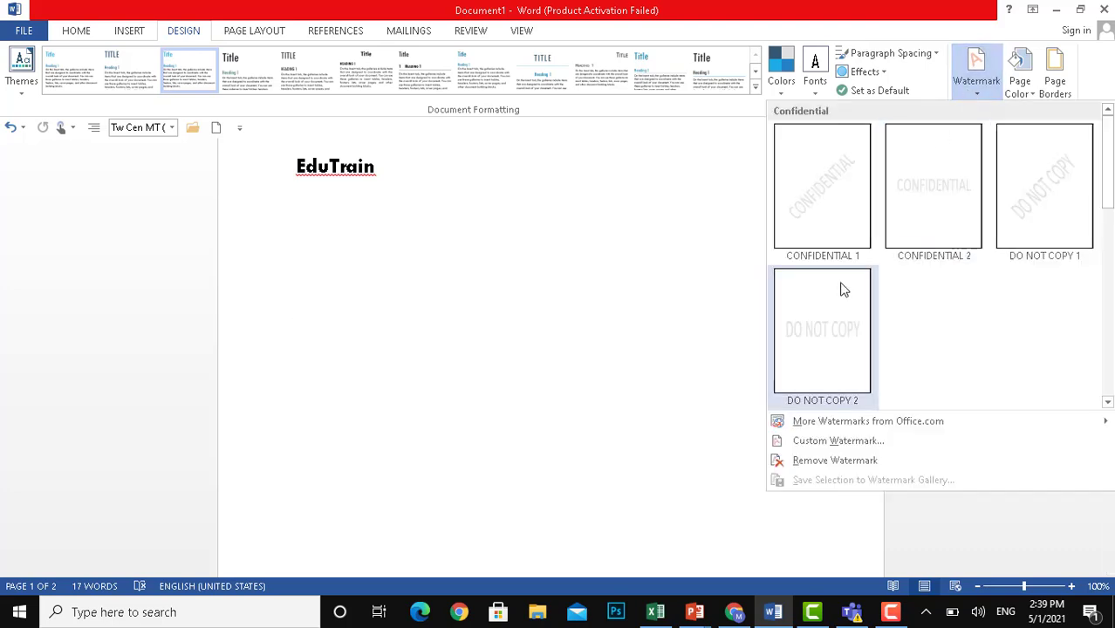
left_click(838, 442)
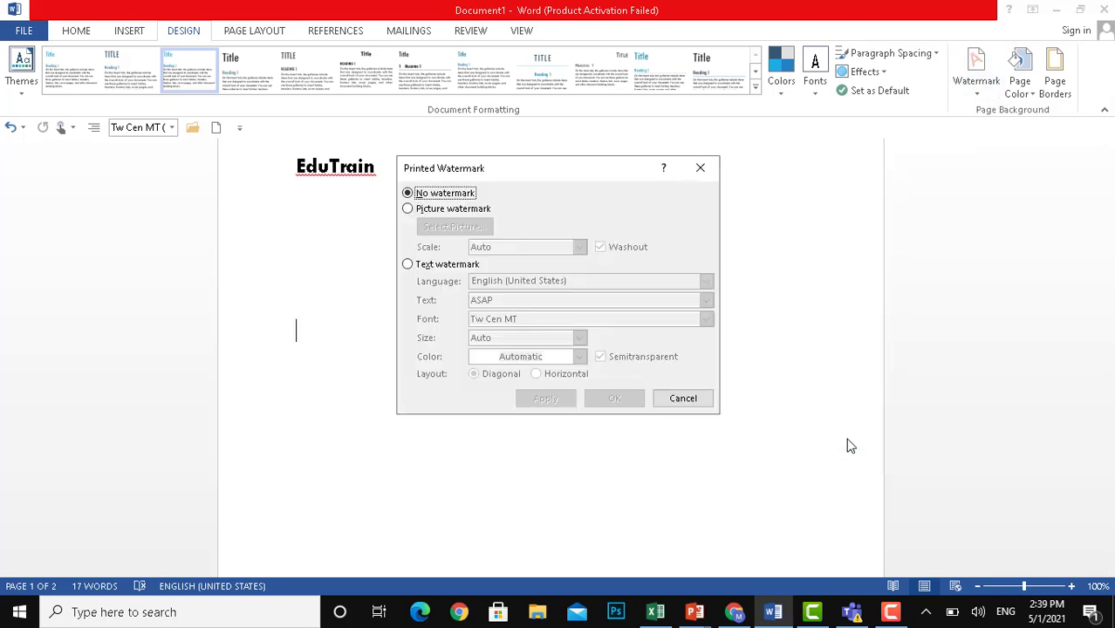
left_click(408, 209)
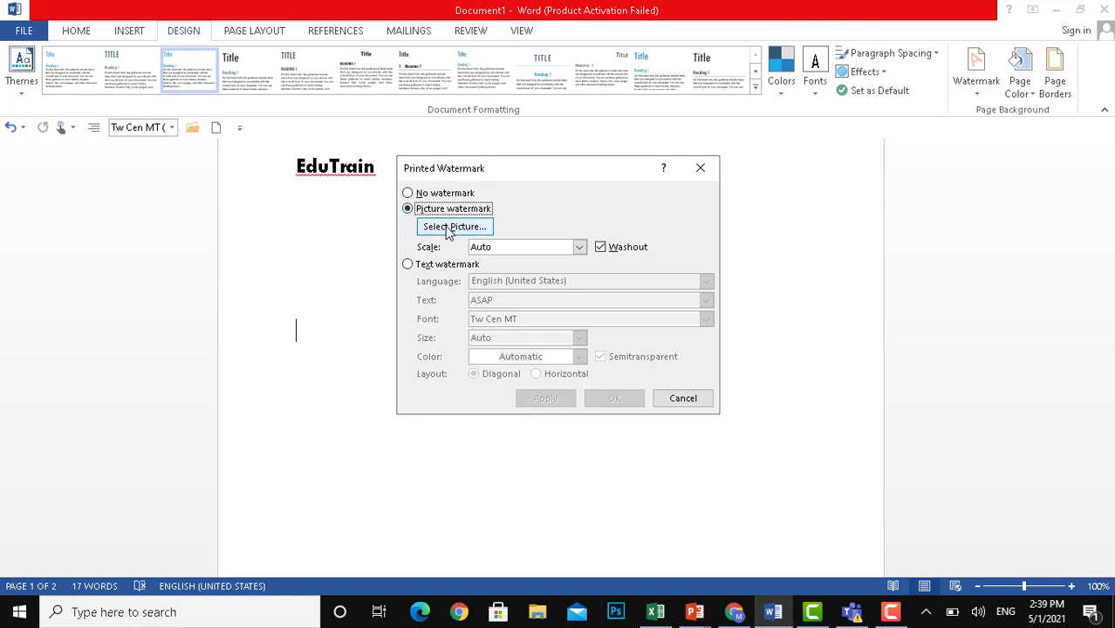
left_click(446, 226)
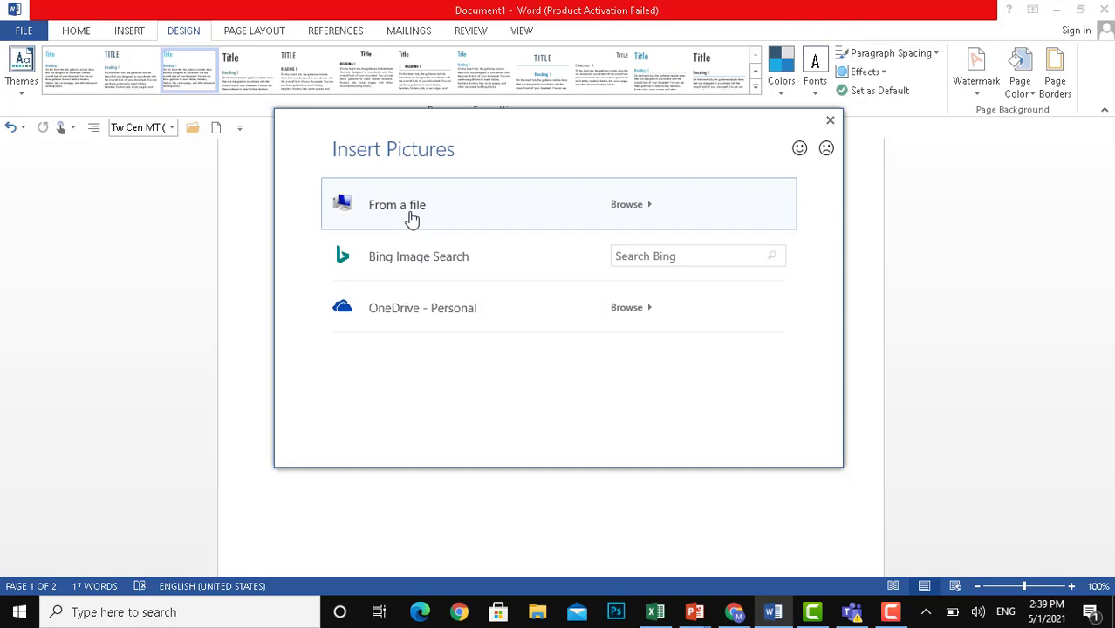
left_click(471, 211)
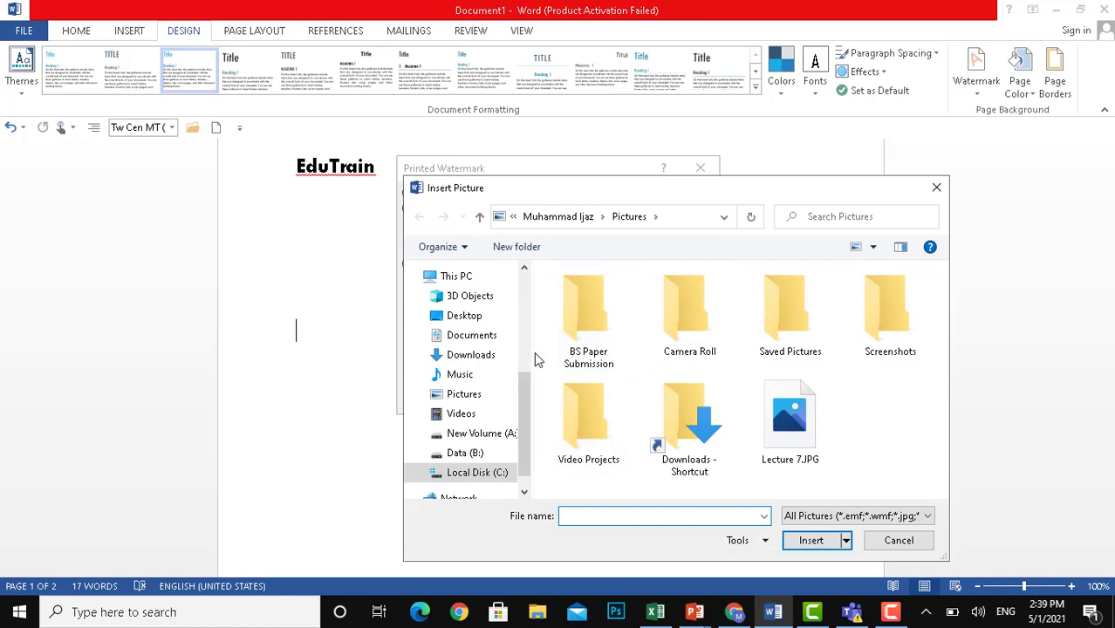
Pick Online academy logo.jpg from the Computer course folder, apply it as the picture watermark with automatic scale and washout, and check the page.
left_click_drag(523, 384, 527, 295)
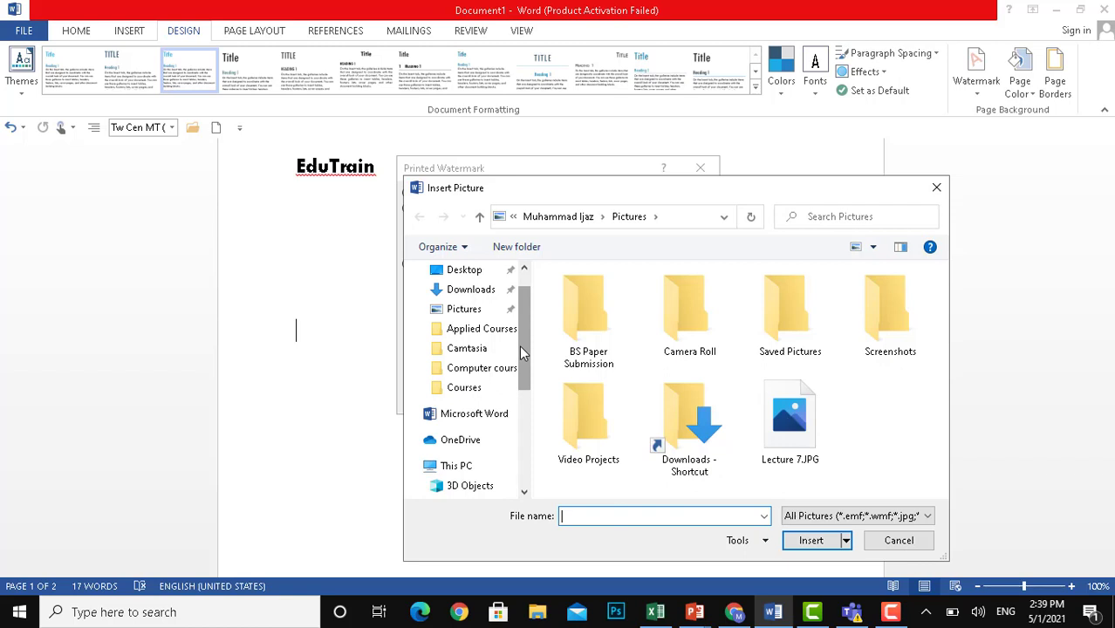
scroll(519, 345, "up", 1)
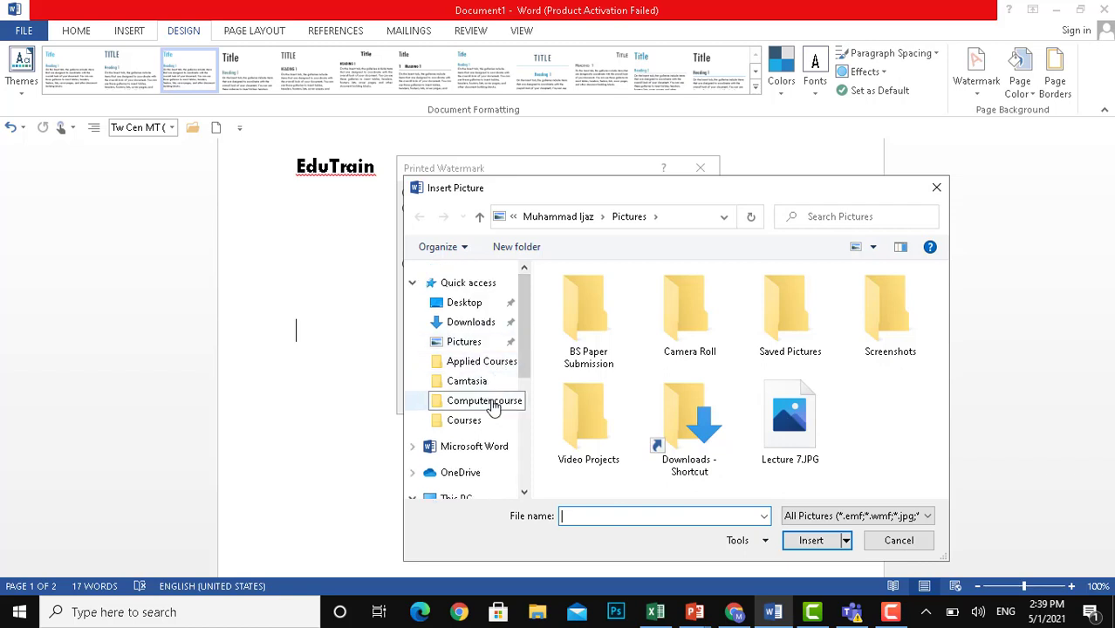
left_click(491, 407)
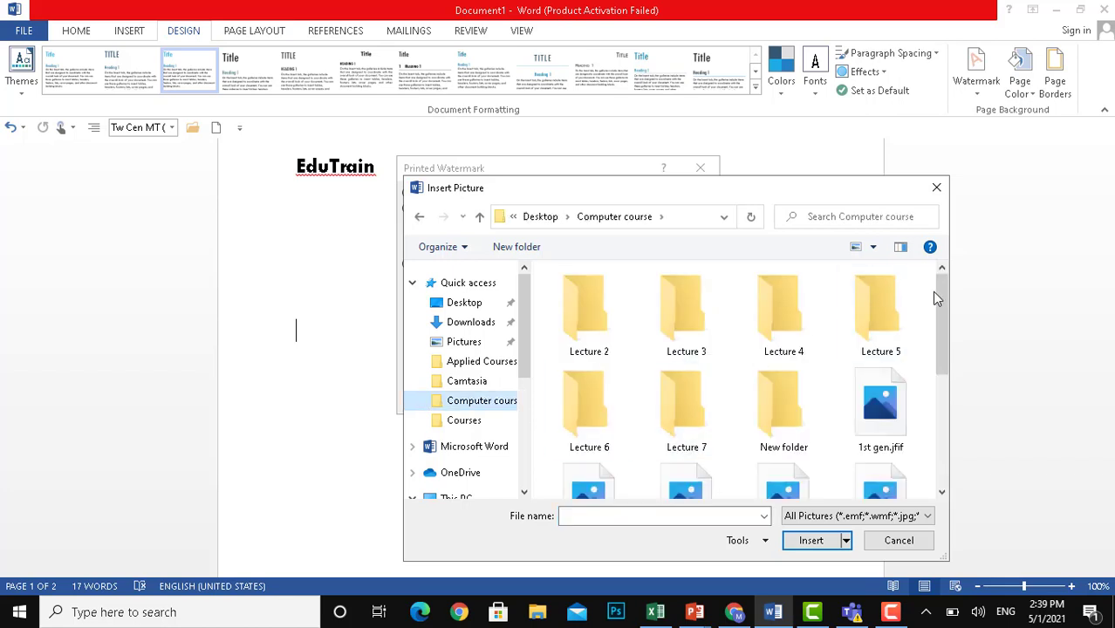
left_click_drag(941, 294, 948, 441)
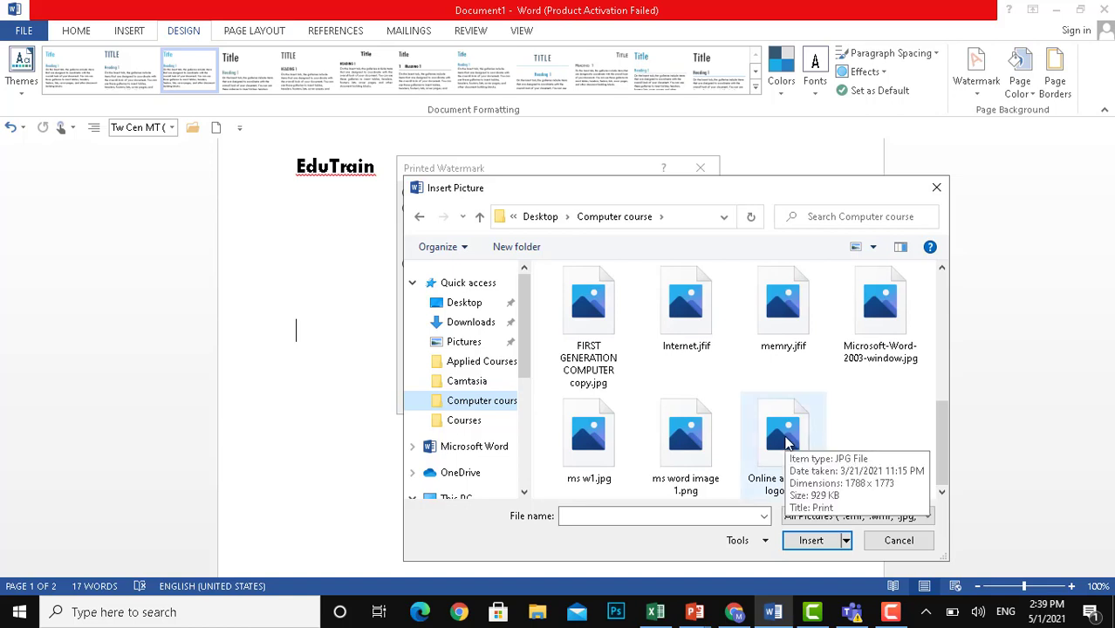
double_click(783, 440)
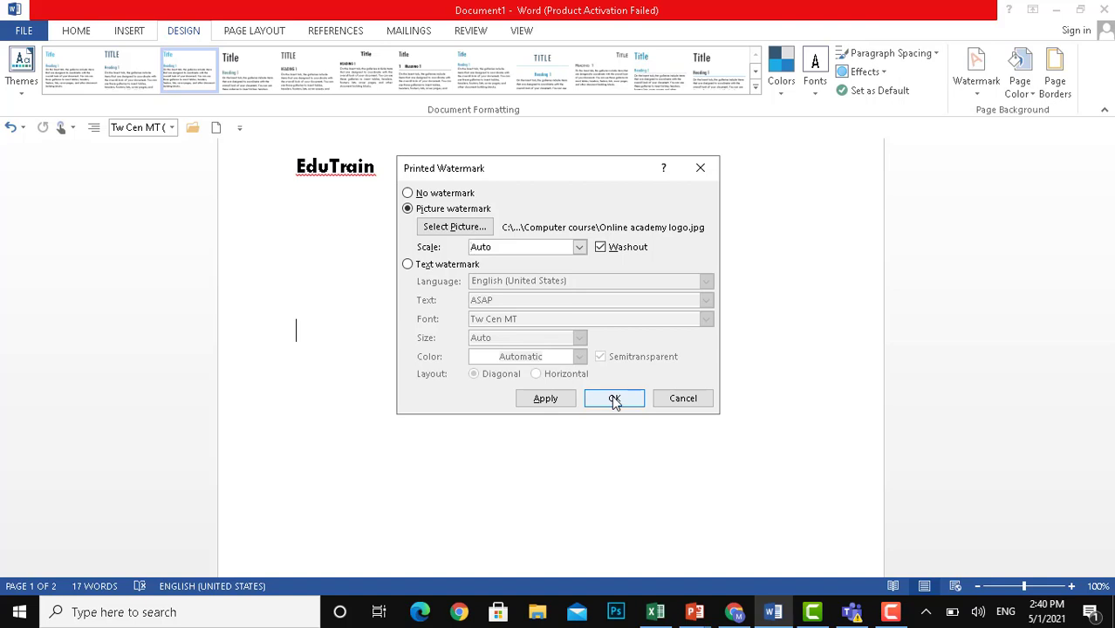
left_click(543, 399)
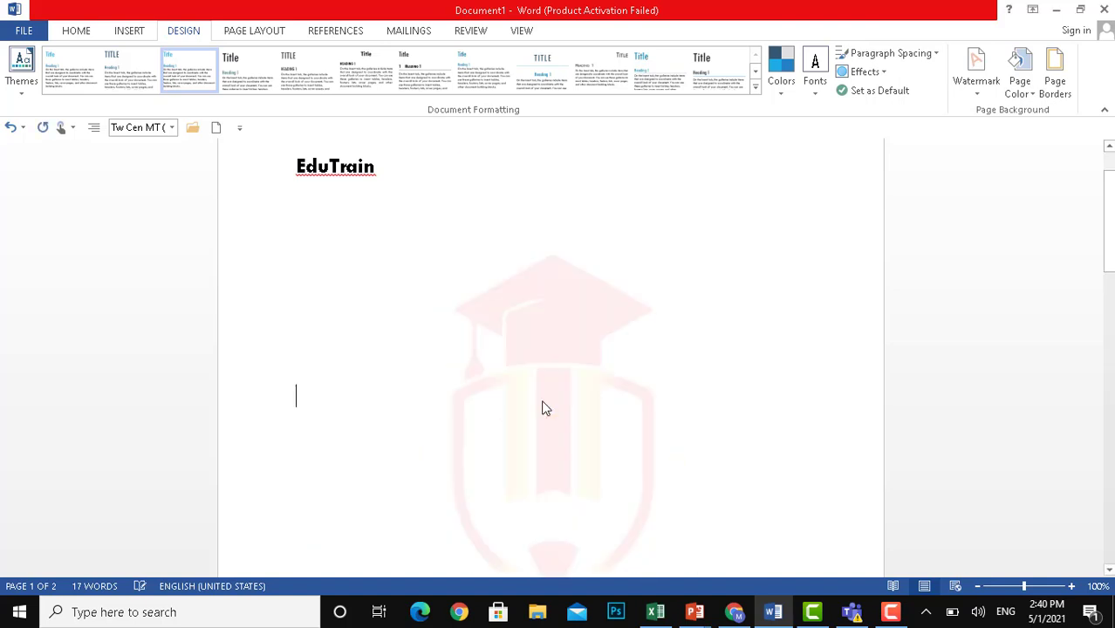
scroll(634, 323, "down", 10)
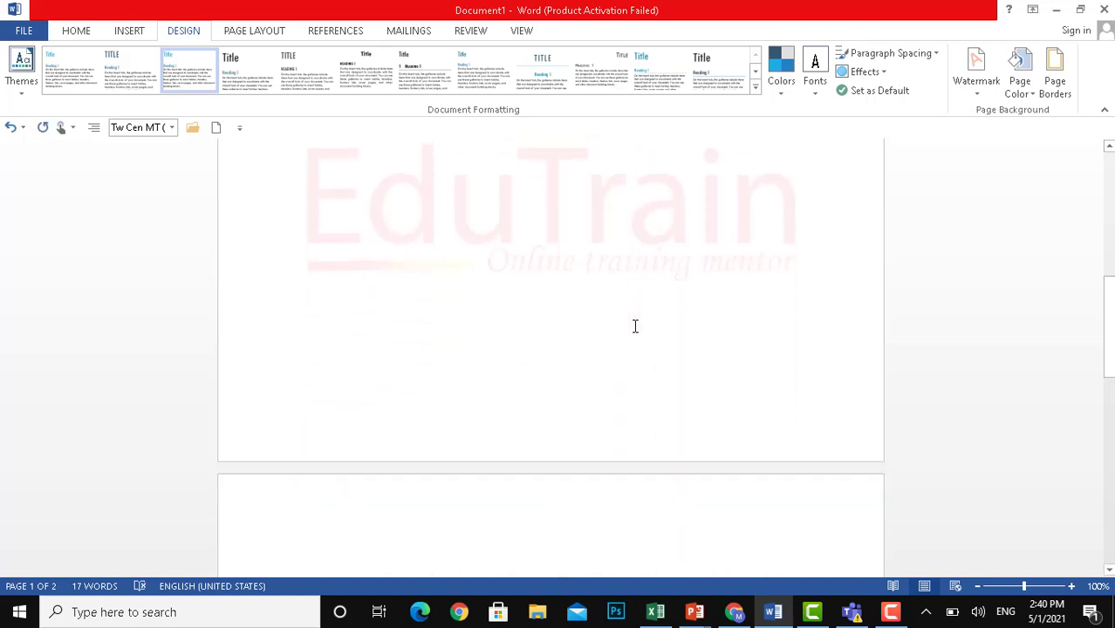
Remove the picture watermark from the document and set the page color to White, Background 1.
scroll(635, 326, "up", 9)
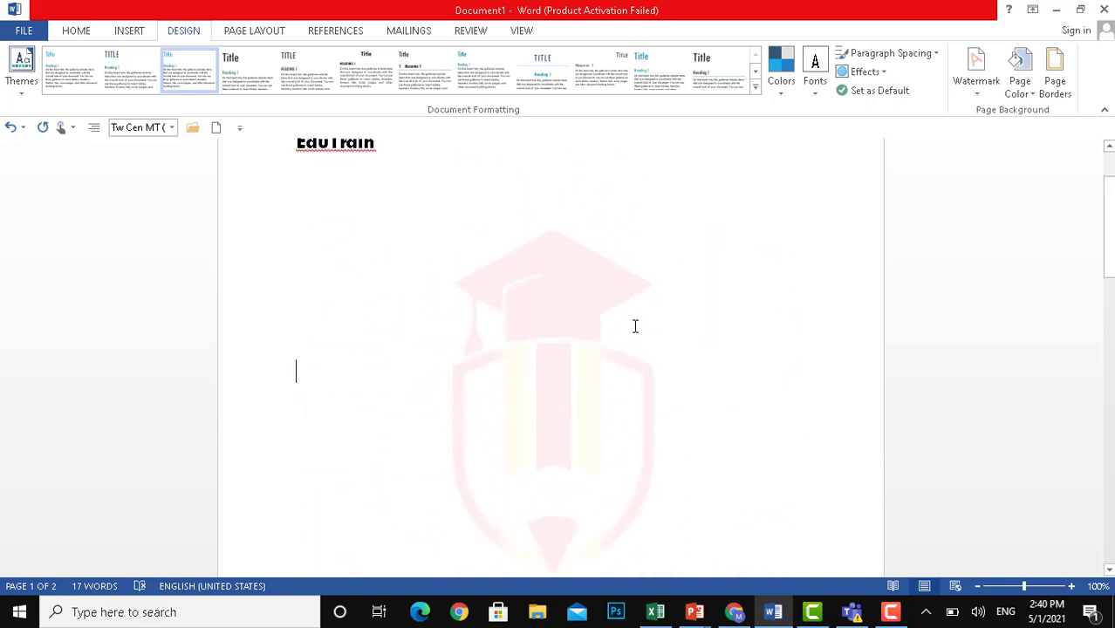
left_click(977, 95)
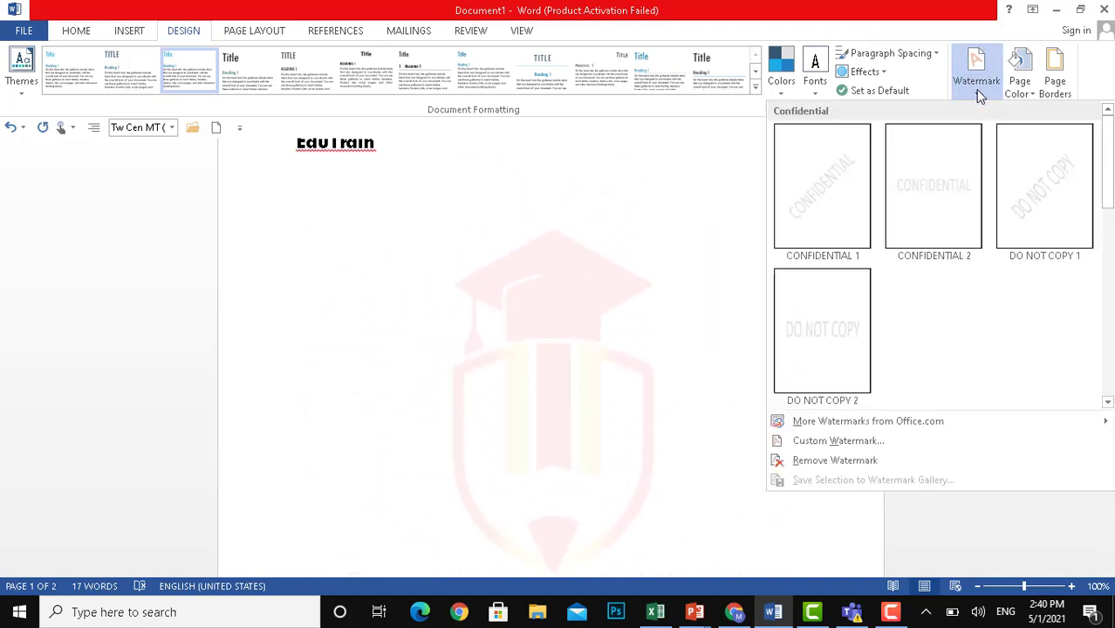
left_click(842, 462)
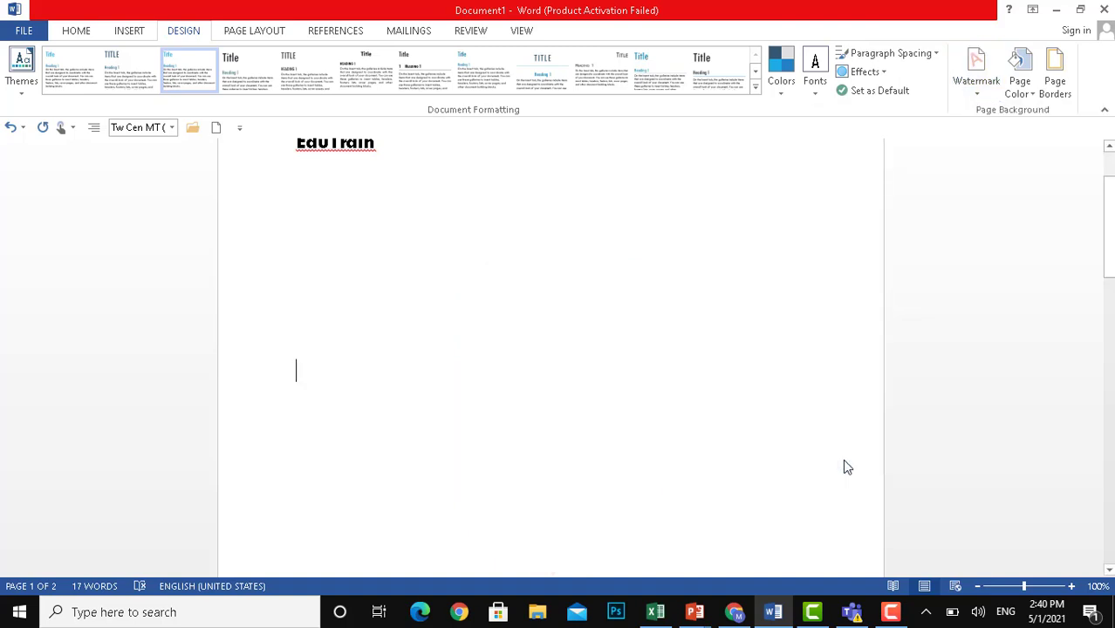
left_click(1034, 93)
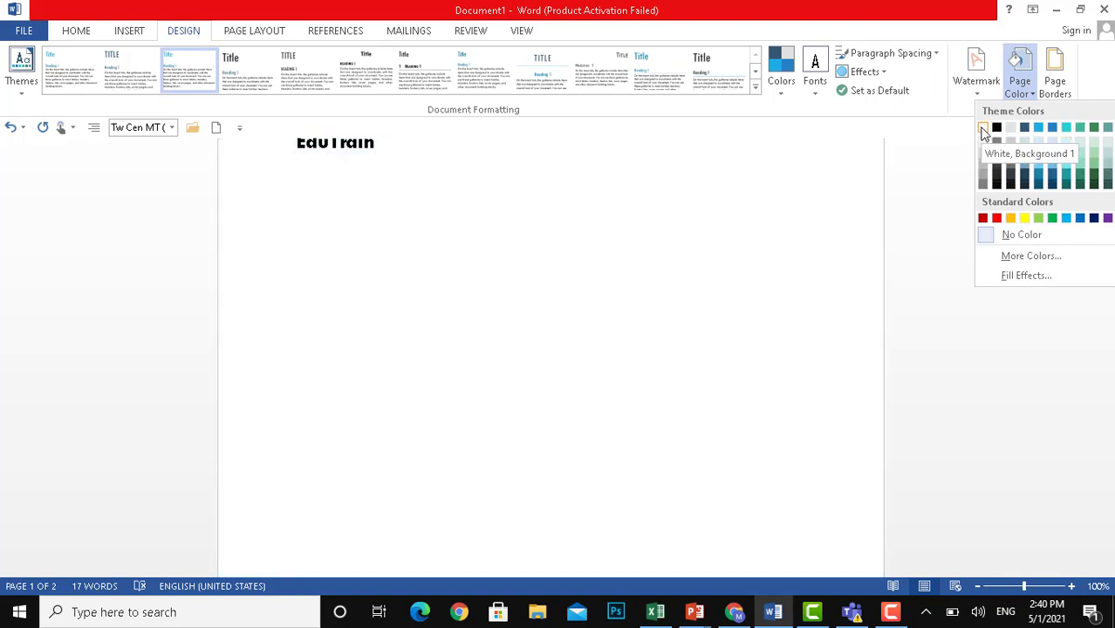
left_click(984, 129)
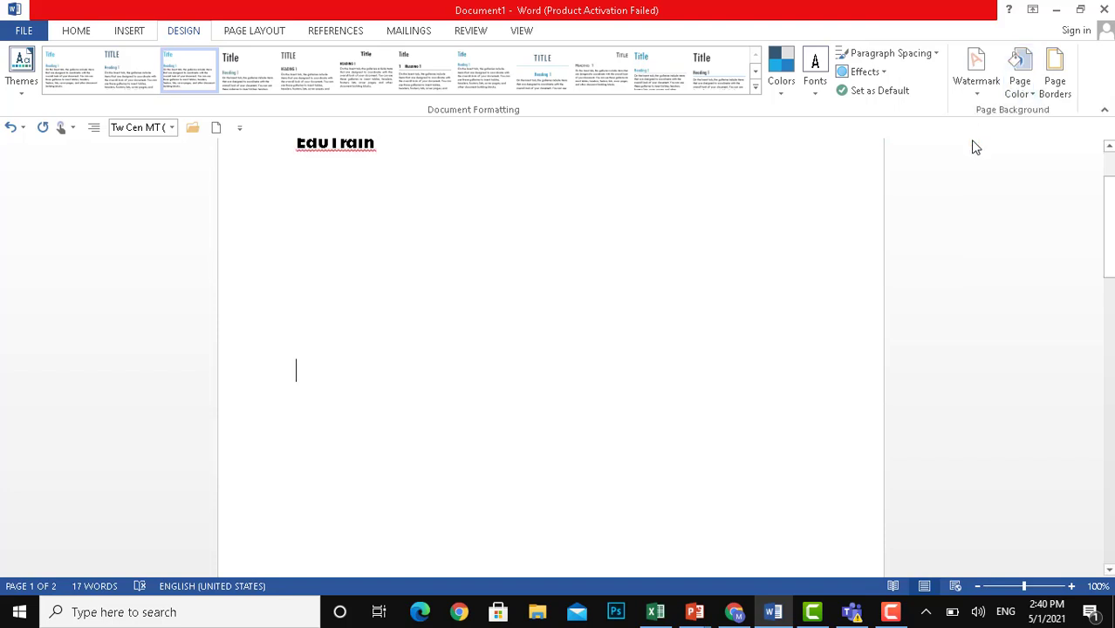
Set up a Box page border for the whole document with a thick-thin double line style and a 6 pt width.
left_click(1064, 84)
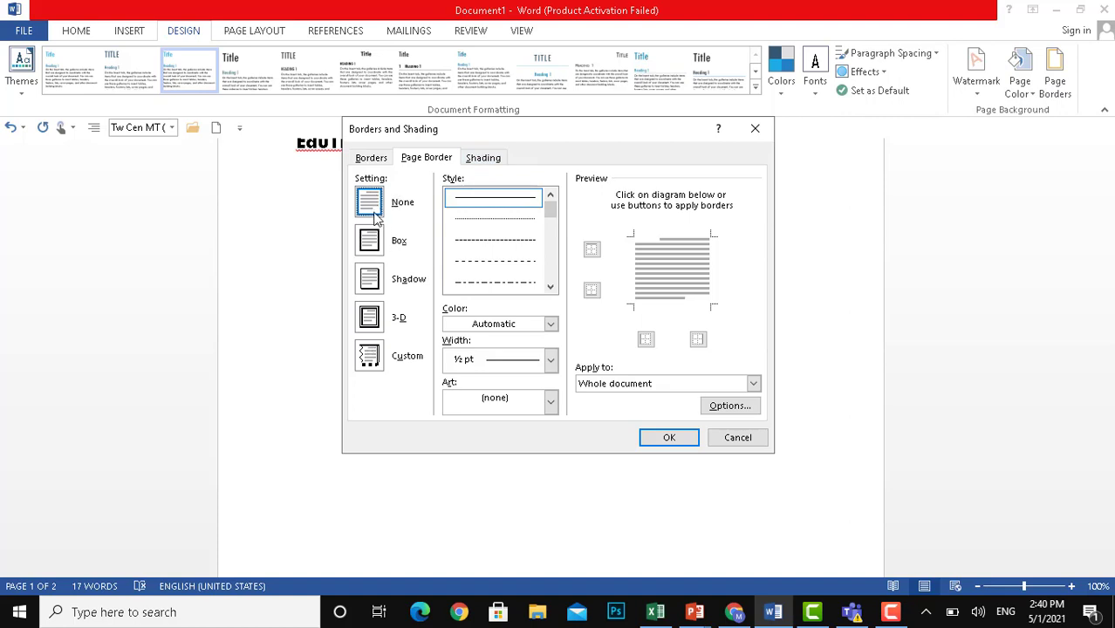
left_click(375, 252)
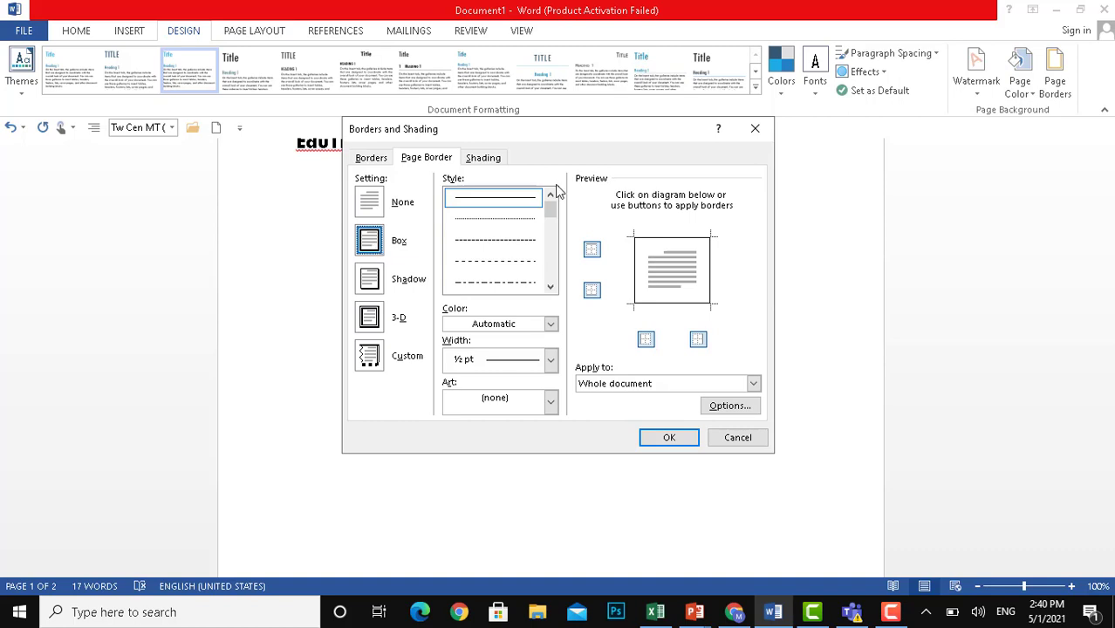
left_click_drag(550, 208, 551, 231)
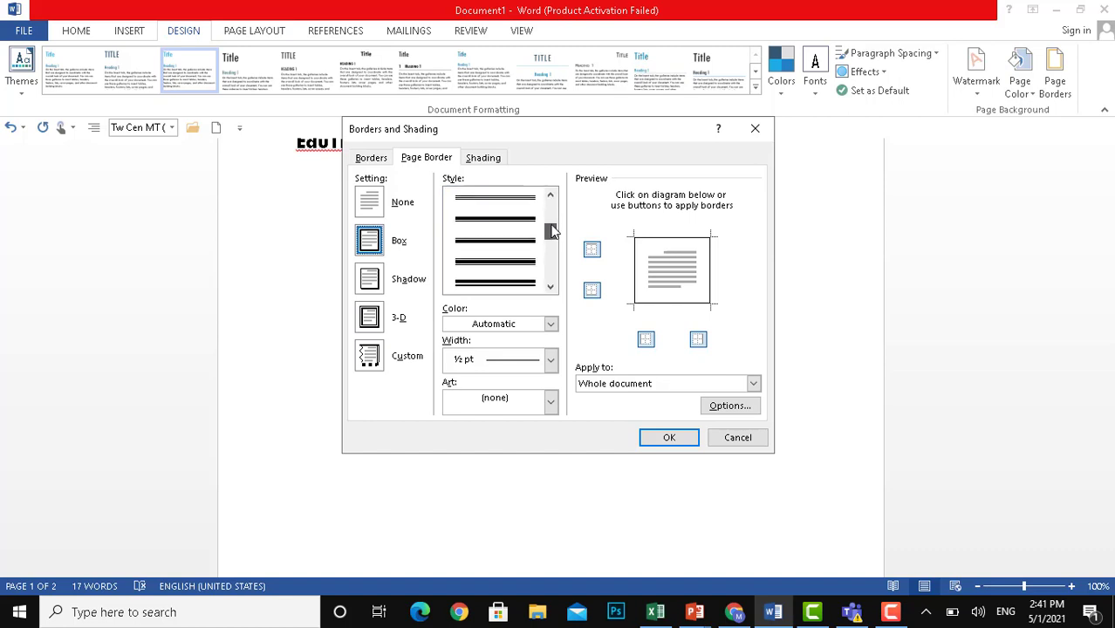
left_click(497, 282)
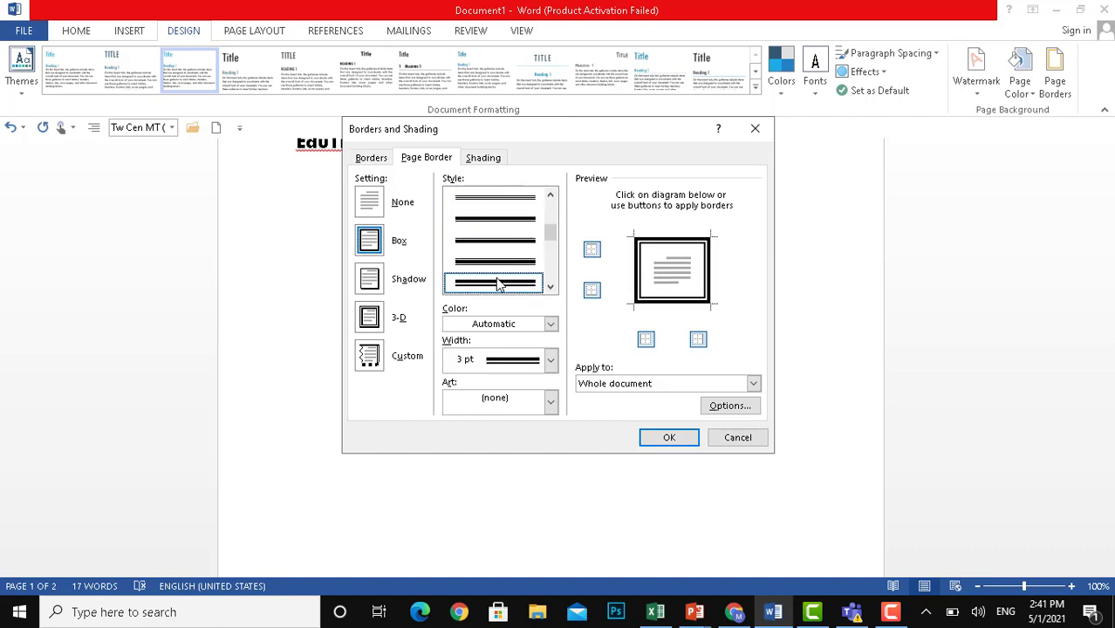
left_click(551, 359)
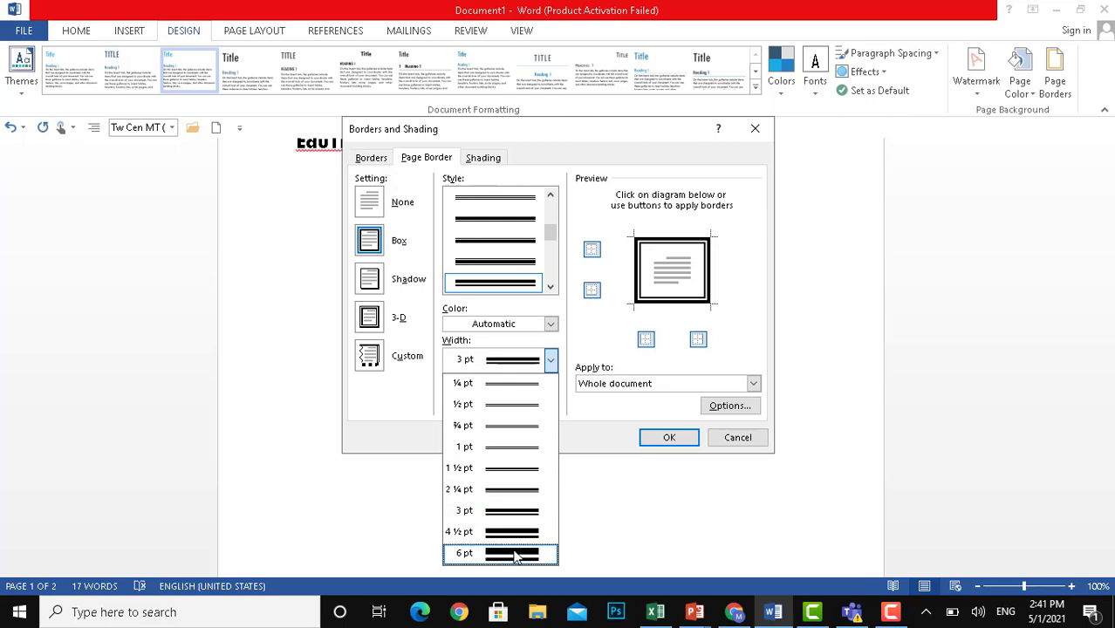
left_click(514, 555)
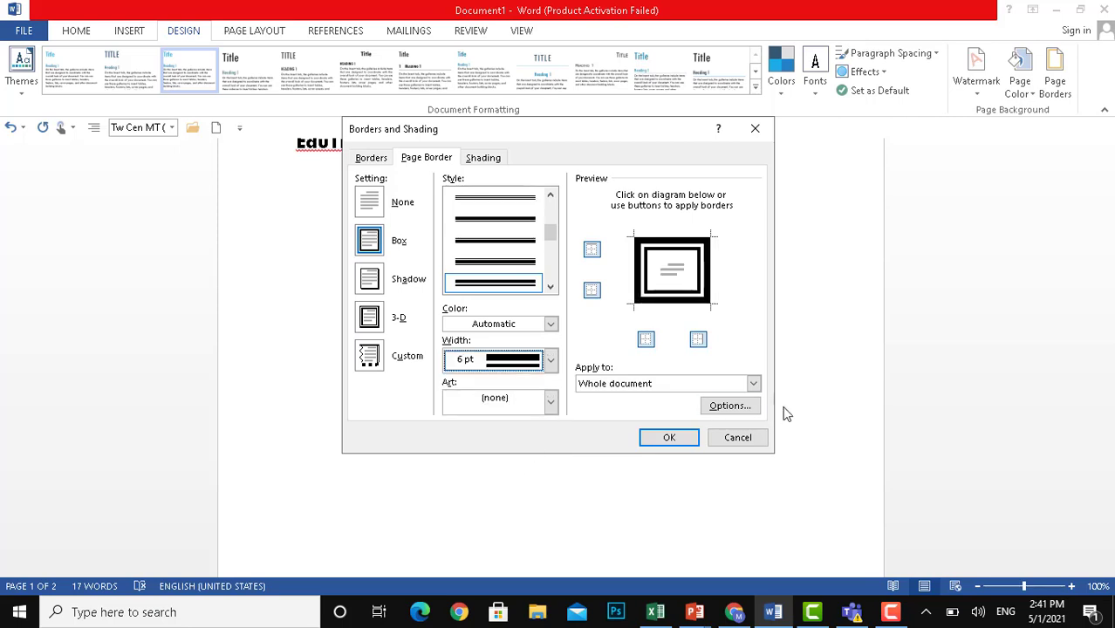
Limit the page border to the right and bottom sides, apply it to the whole document, and check the pages.
left_click(636, 278)
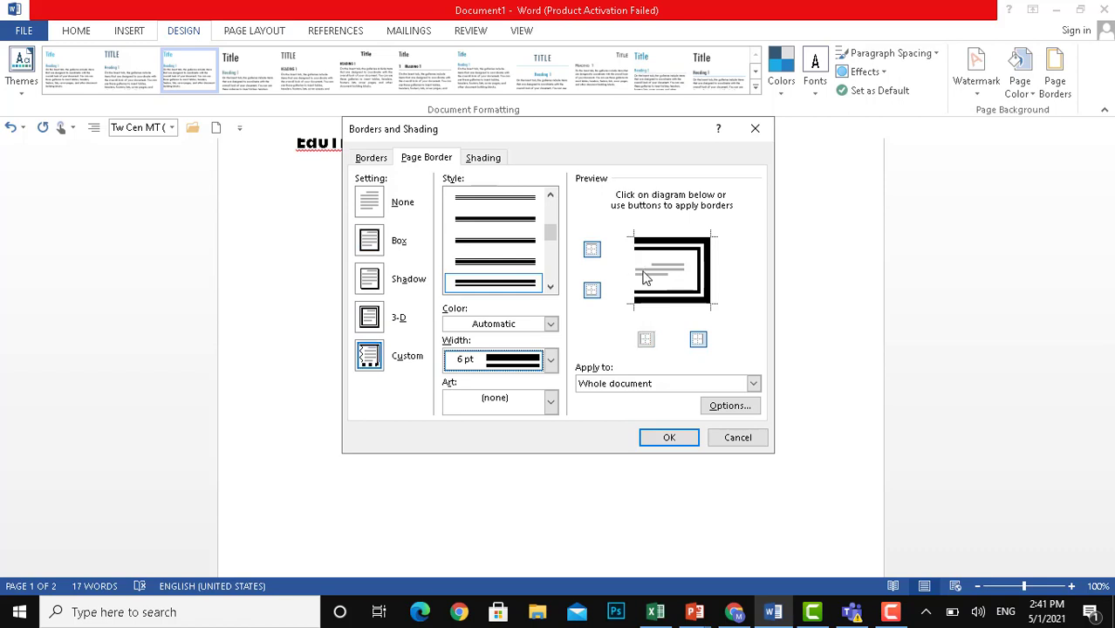
left_click(643, 277)
left_click(644, 277)
left_click(707, 276)
left_click(708, 276)
left_click(708, 275)
left_click(668, 248)
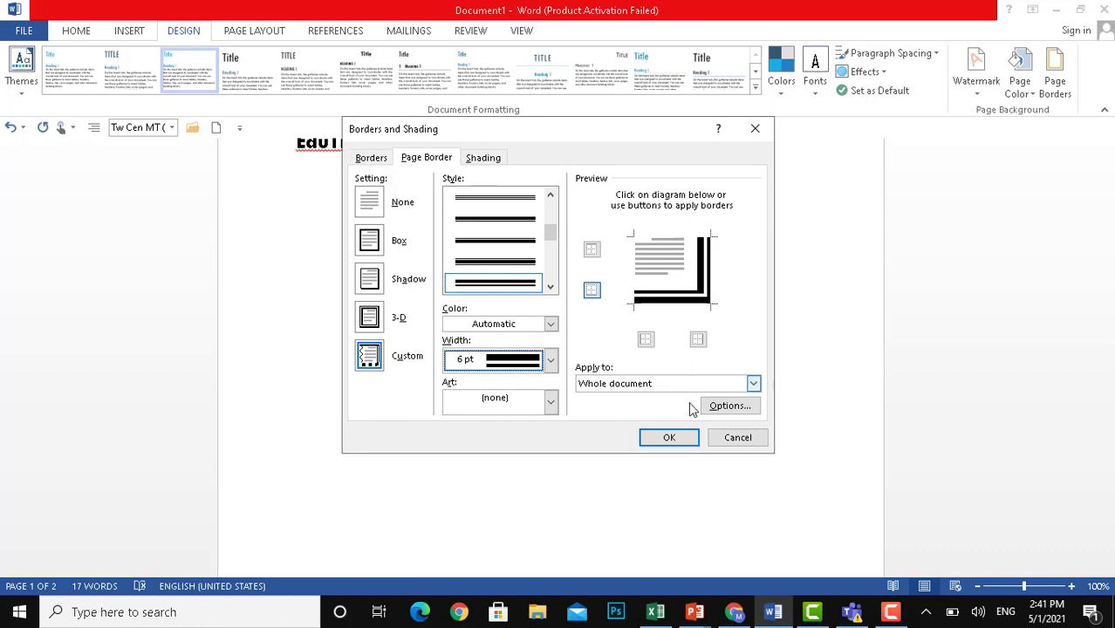
left_click(681, 444)
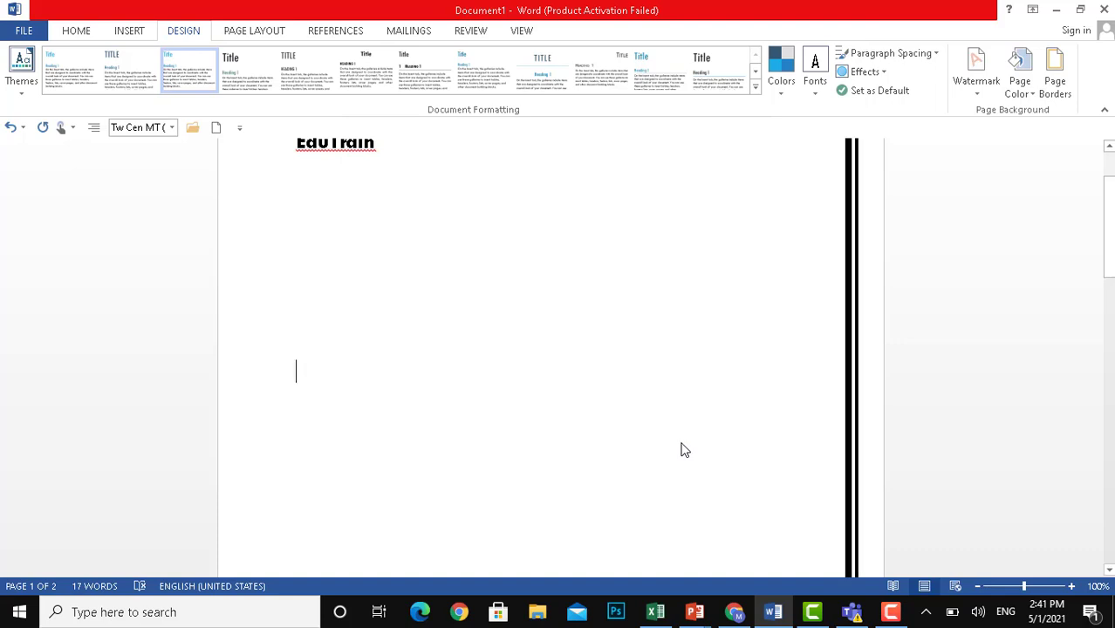
scroll(684, 451, "down", 7)
scroll(684, 450, "up", 7)
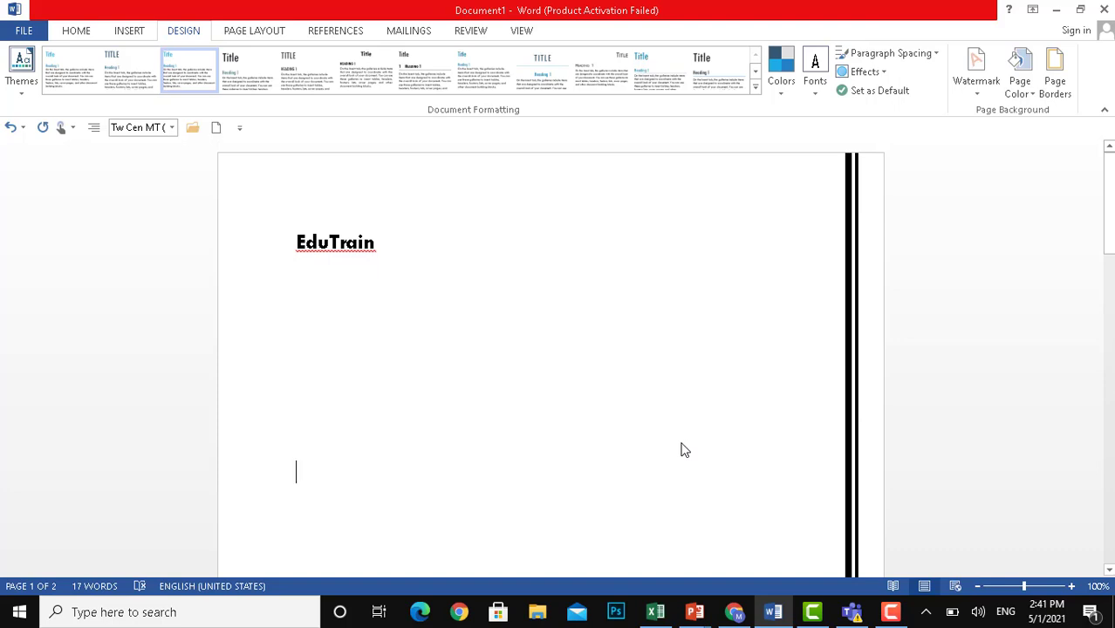
Add the top and left sides back to the page border and apply it around the whole page.
left_click(1060, 81)
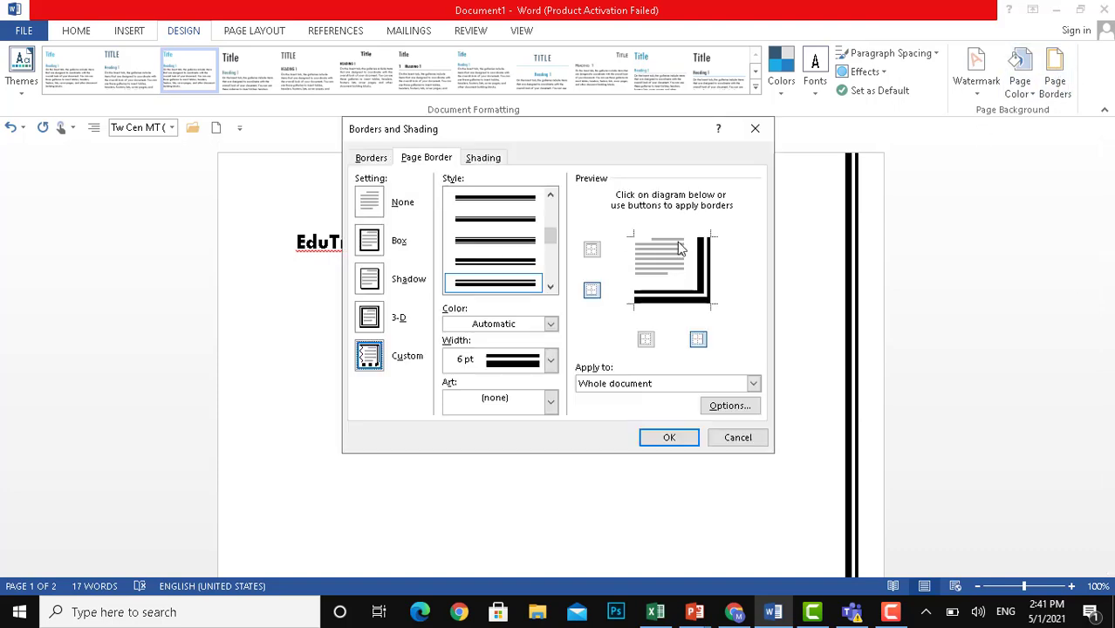
left_click(681, 248)
left_click(636, 265)
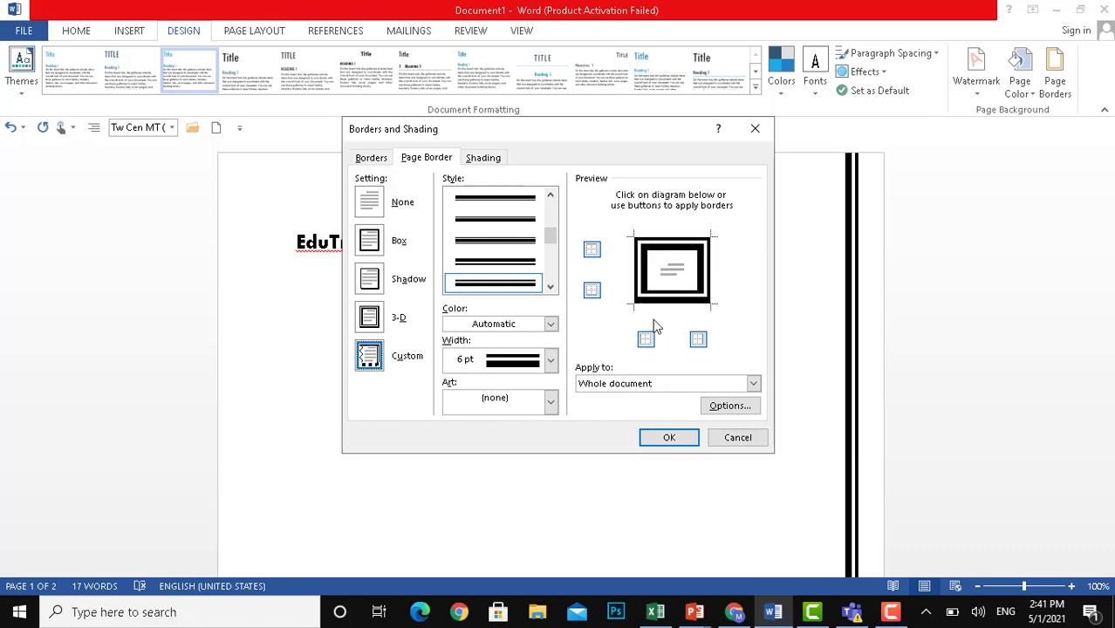
left_click(662, 437)
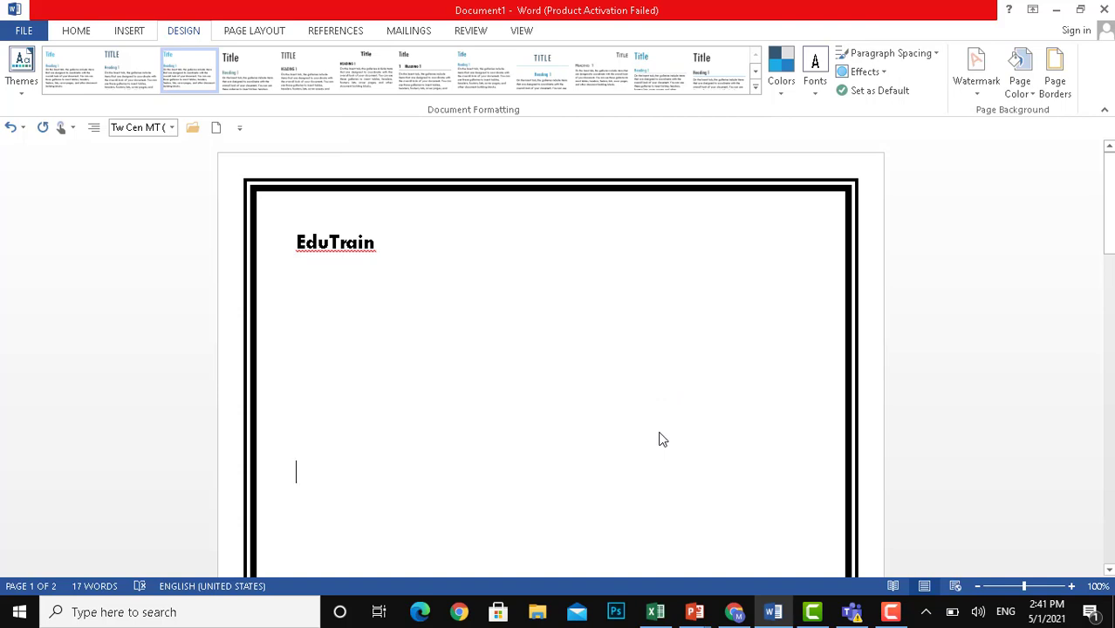
Apply the Narrow margin preset to the page.
left_click(254, 32)
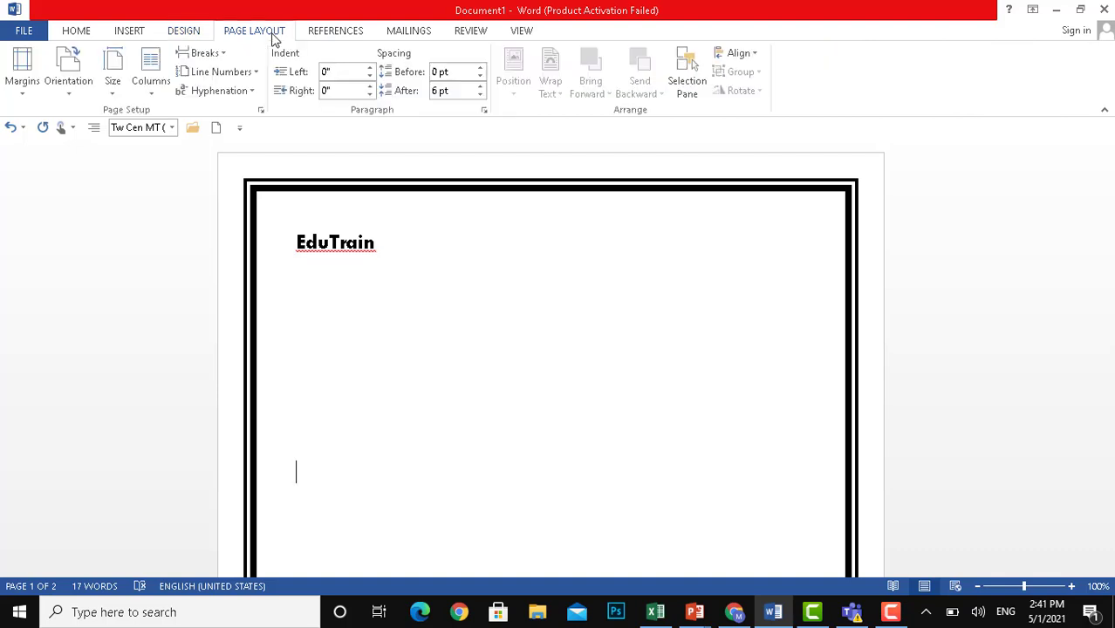
left_click(32, 93)
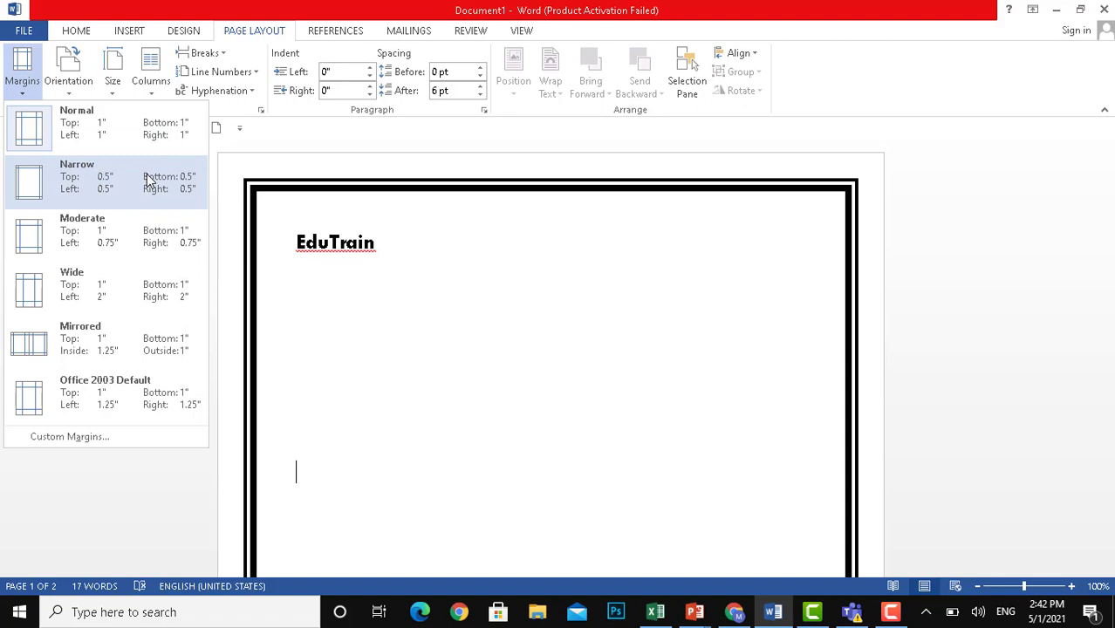
key("Escape")
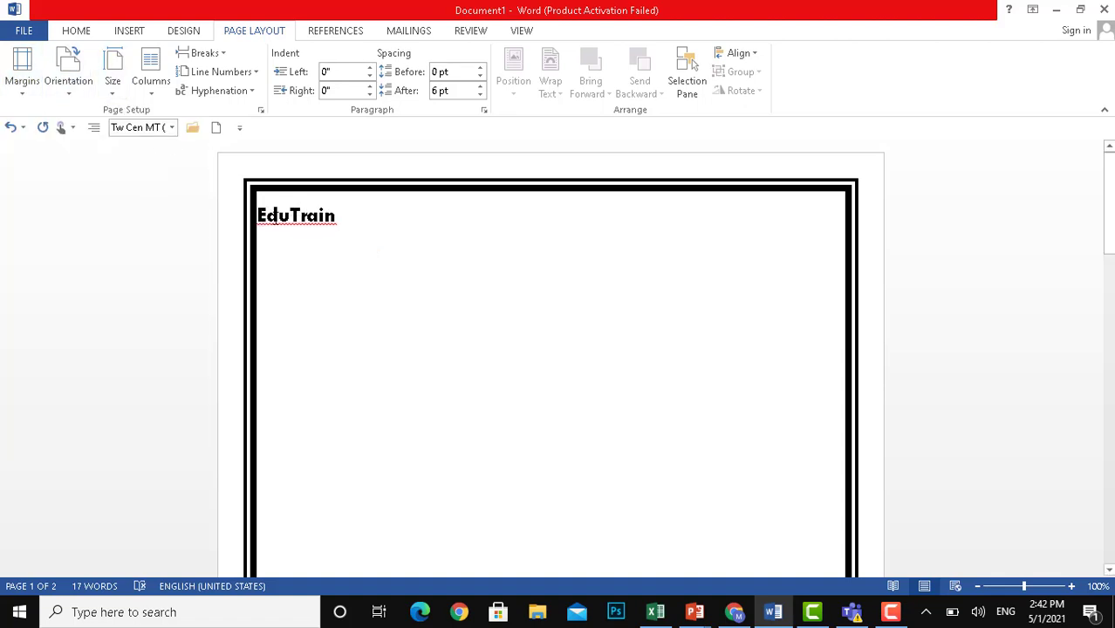
Apply the Moderate margin preset and confirm its values for the whole document in the custom margin settings.
left_click(40, 93)
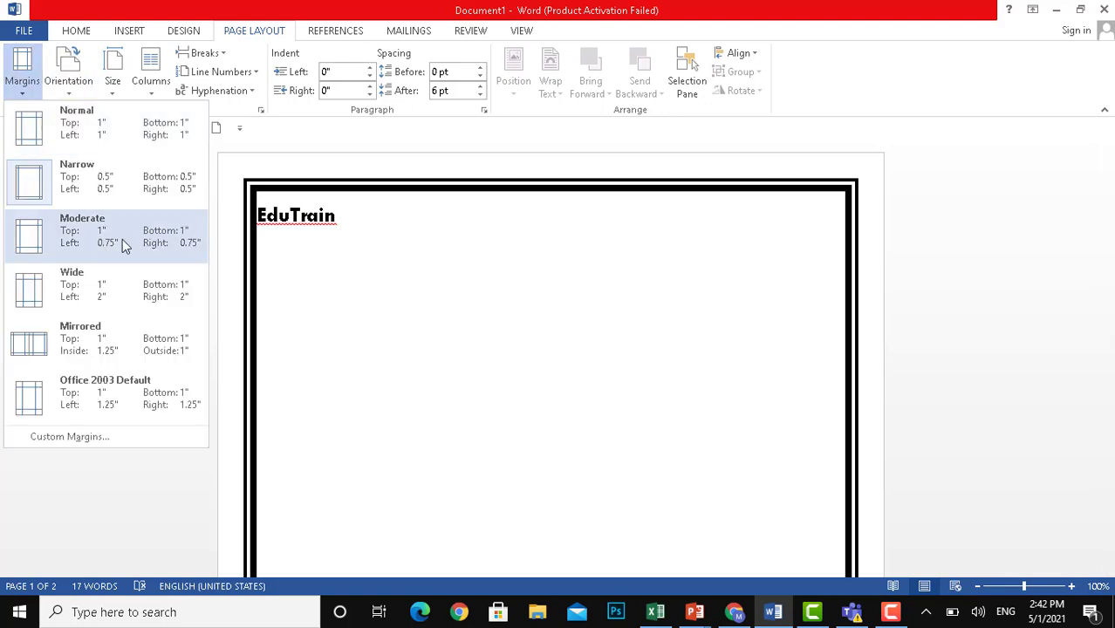
left_click(122, 240)
left_click(21, 91)
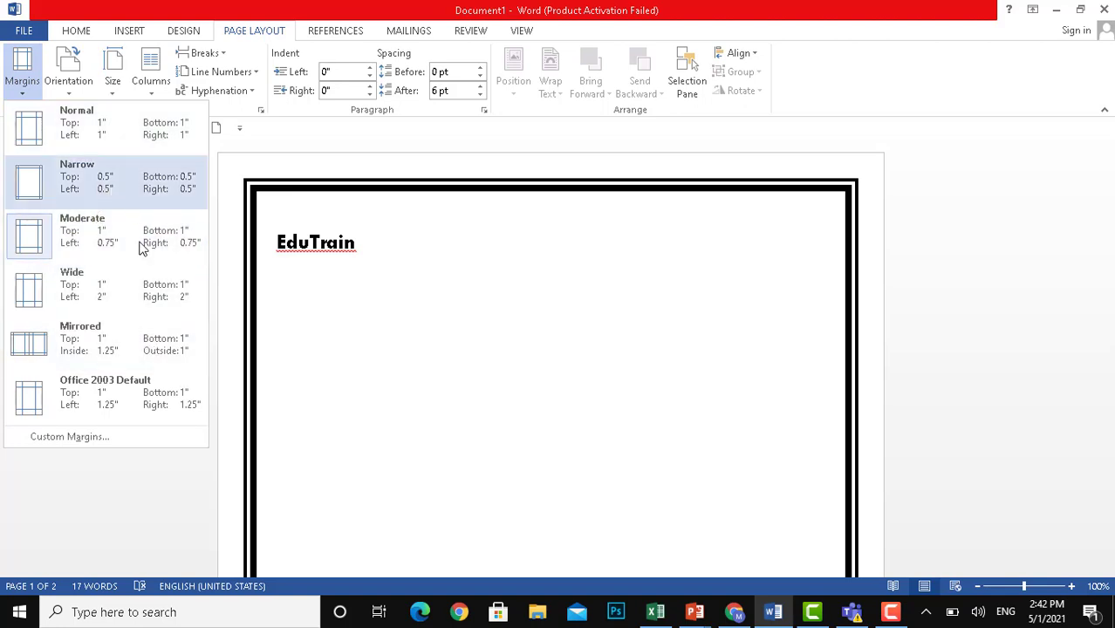
left_click(78, 437)
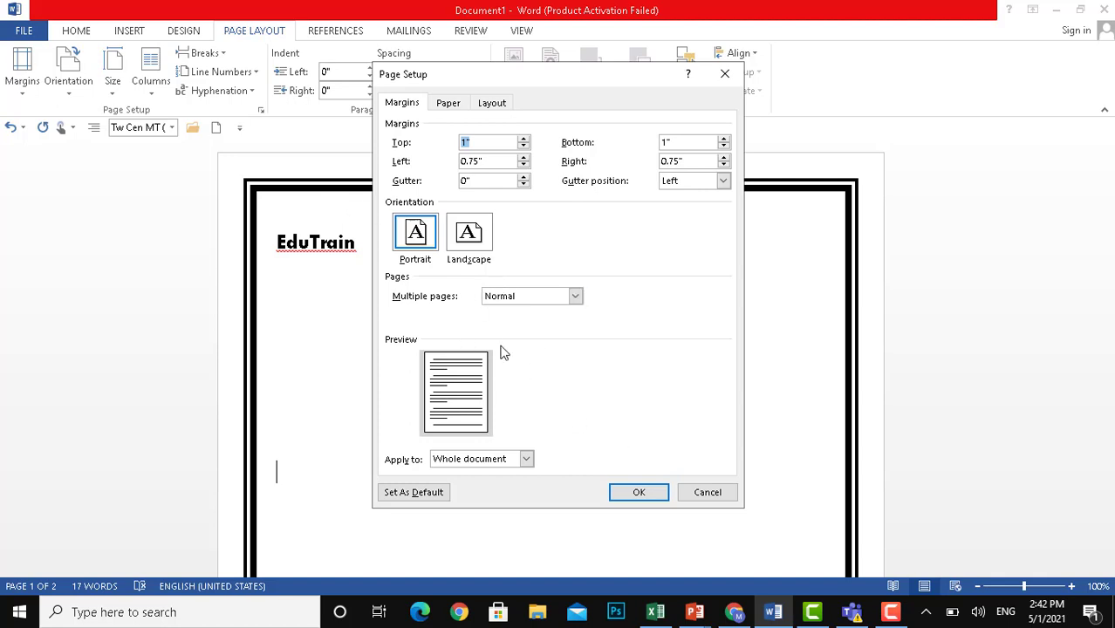
left_click(641, 493)
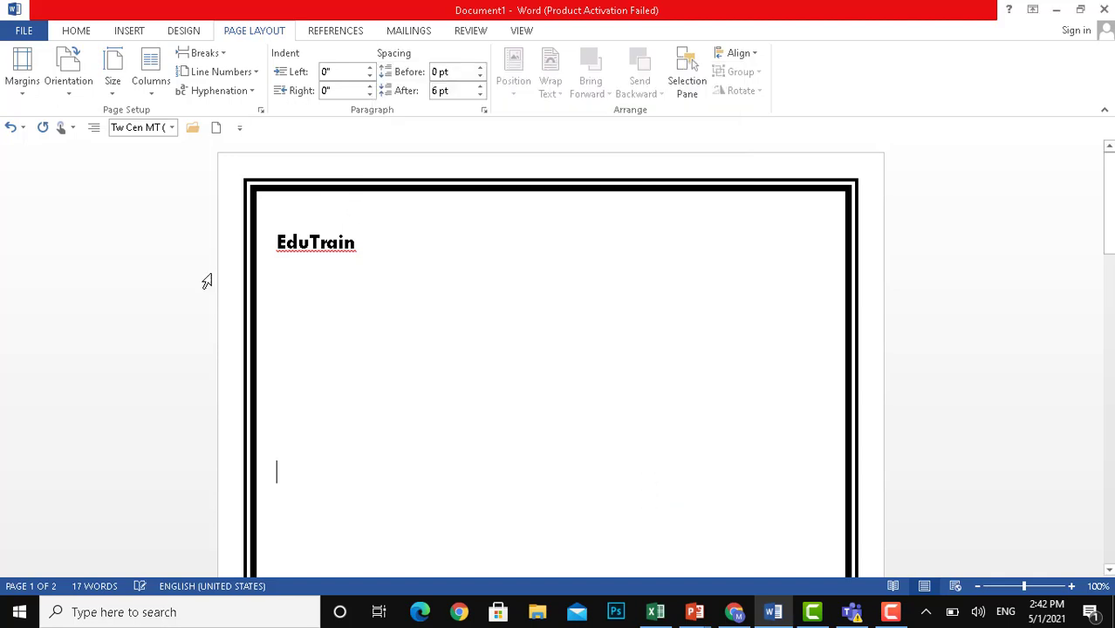
Switch the page orientation to Landscape.
left_click(87, 96)
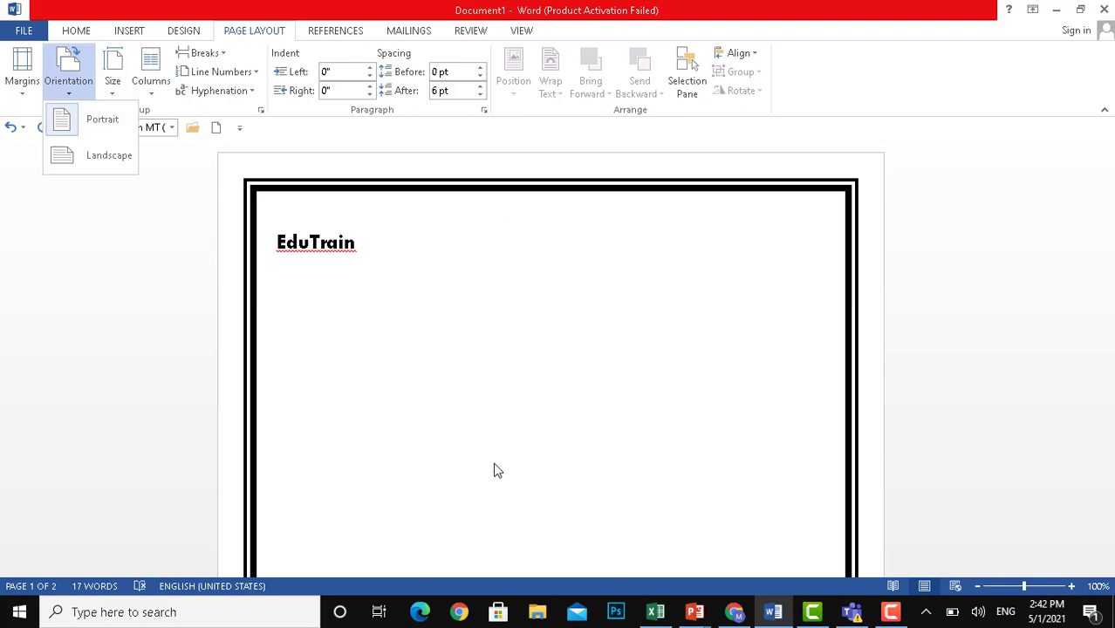
left_click(120, 158)
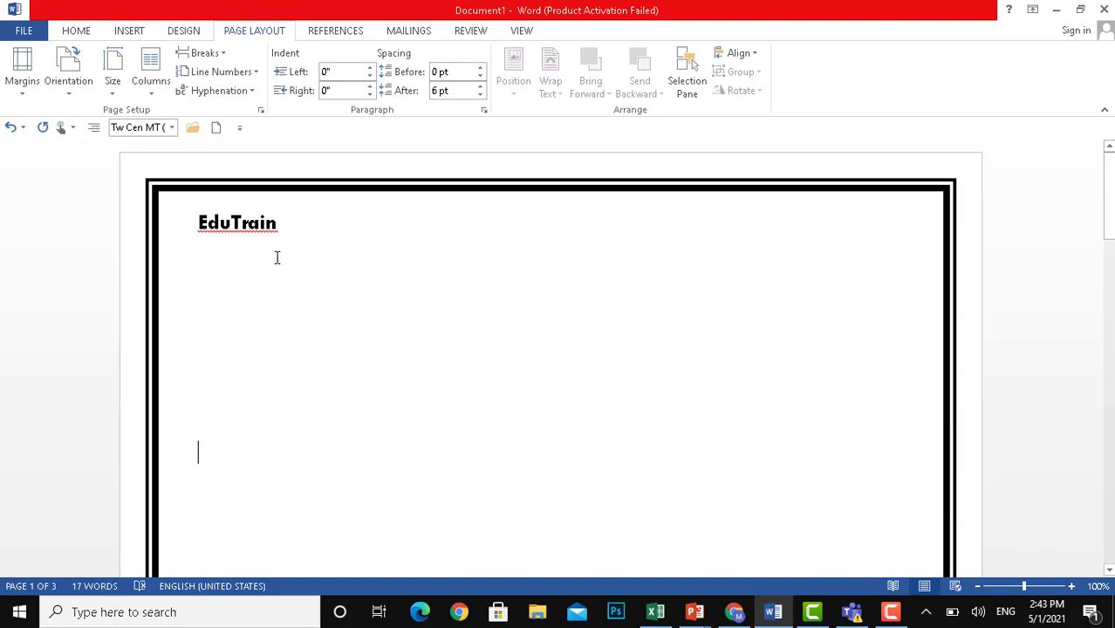
Review the available paper sizes, column layouts, and page and section break types without applying any.
left_click(121, 93)
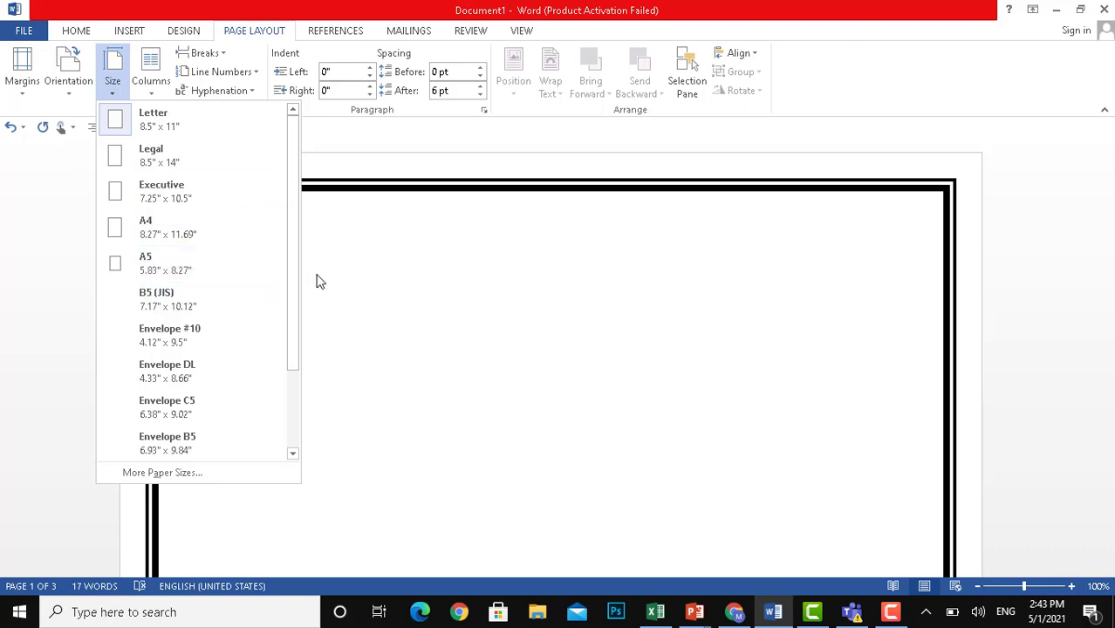
left_click(364, 282)
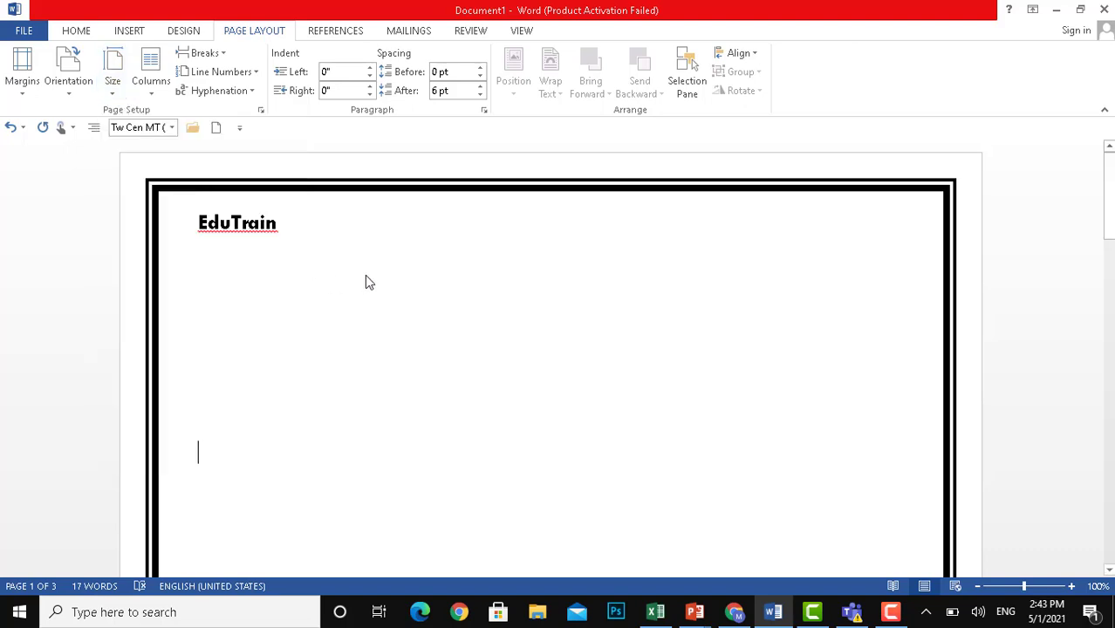
left_click(154, 87)
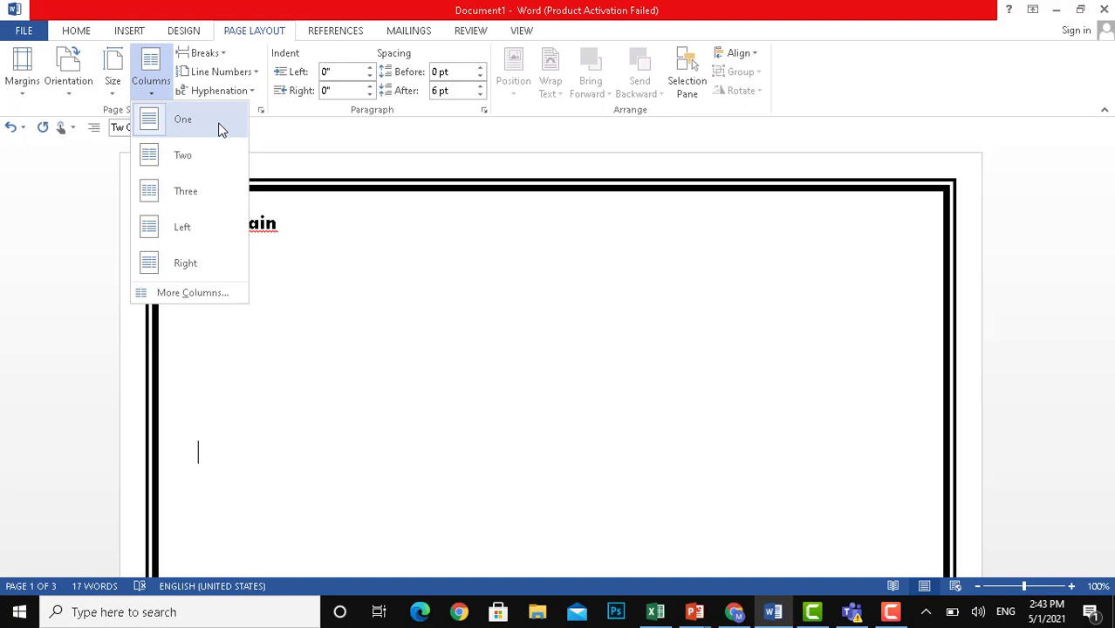
left_click(341, 259)
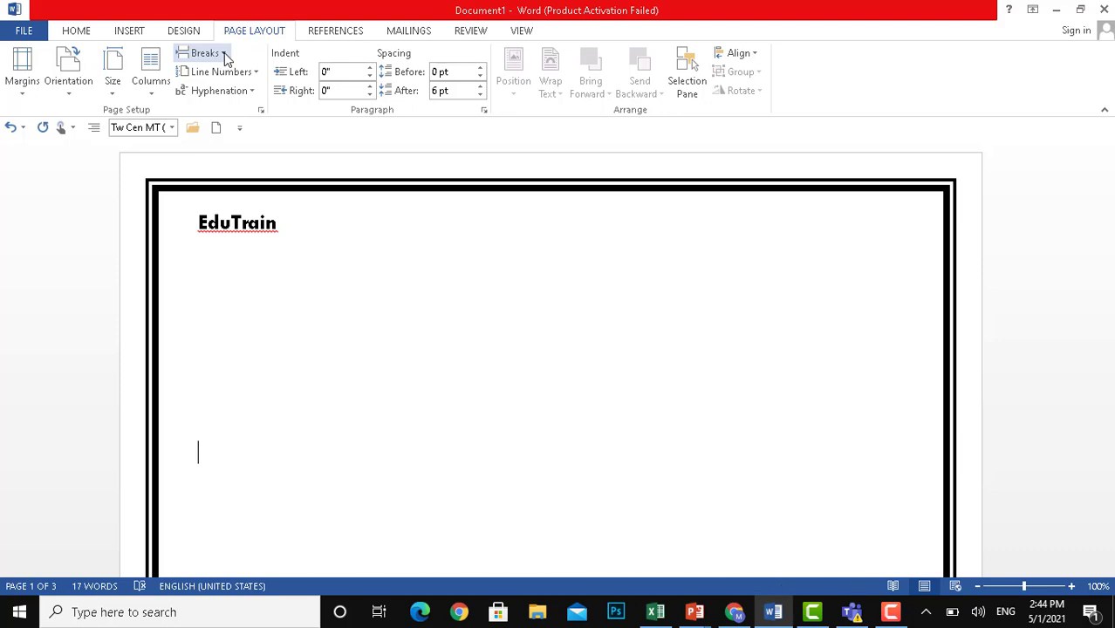
left_click(225, 56)
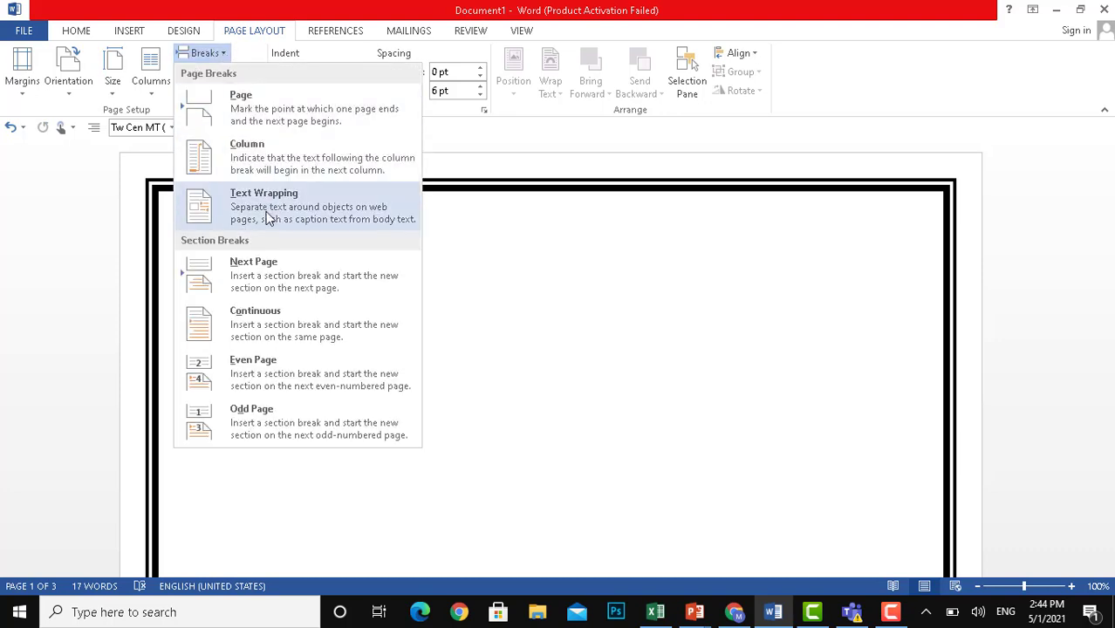
left_click(565, 332)
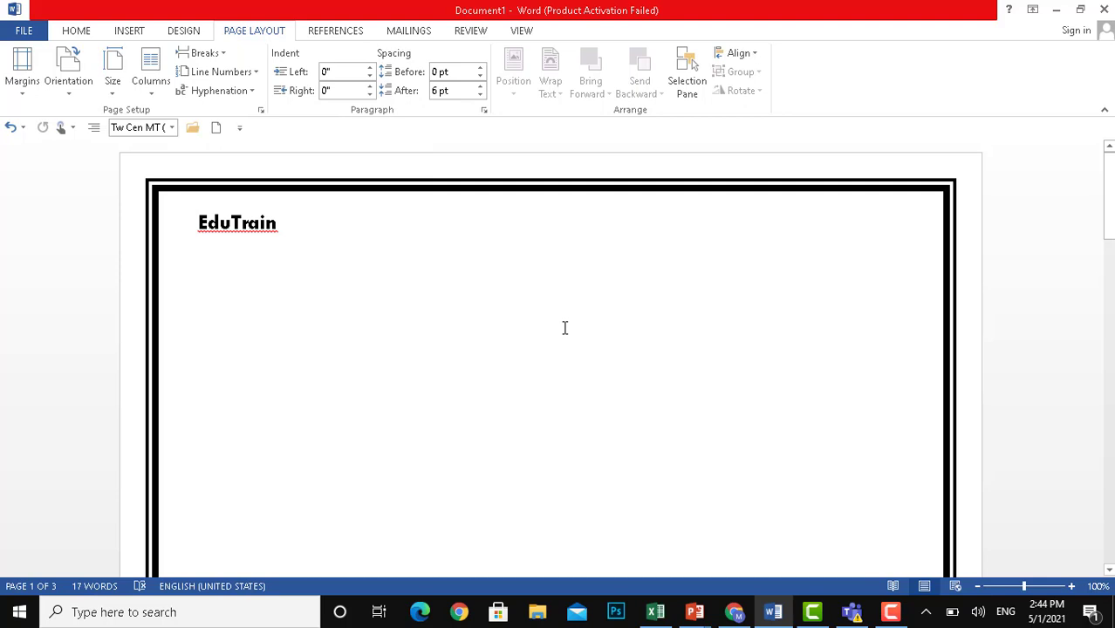
Insert an Automatic Table 2 table of contents on the first page below the EduTrain line.
left_click(337, 32)
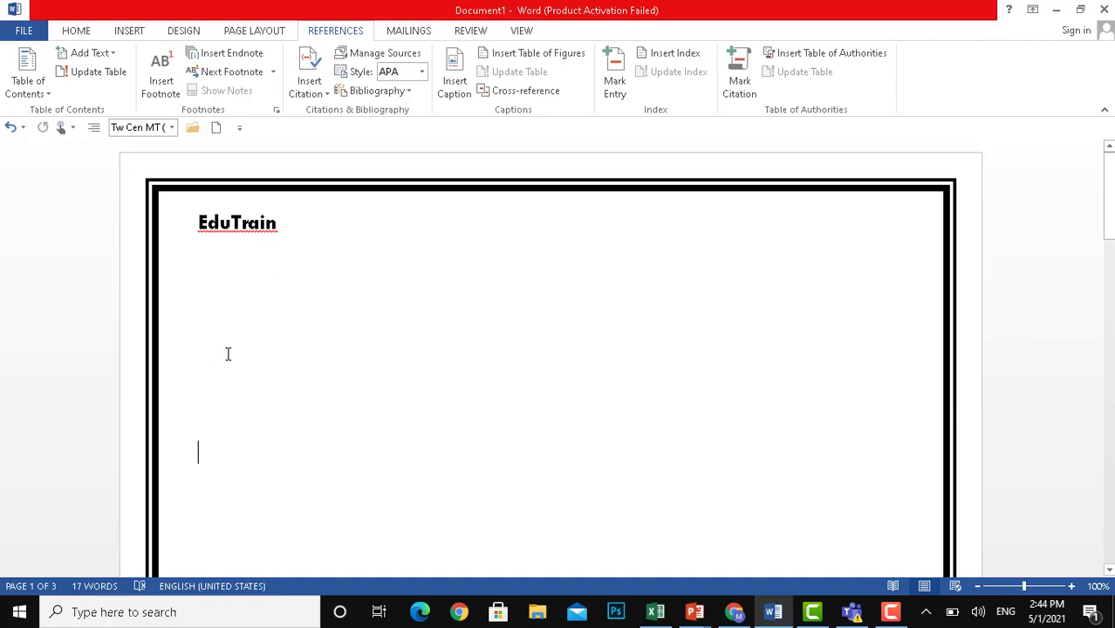
left_click(49, 88)
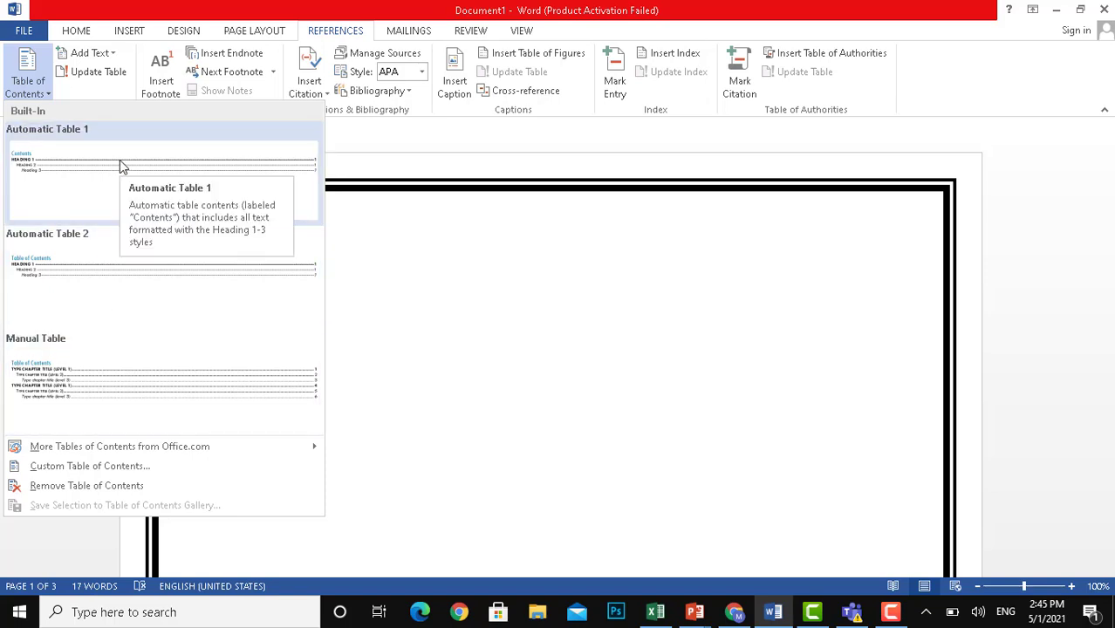
left_click(118, 268)
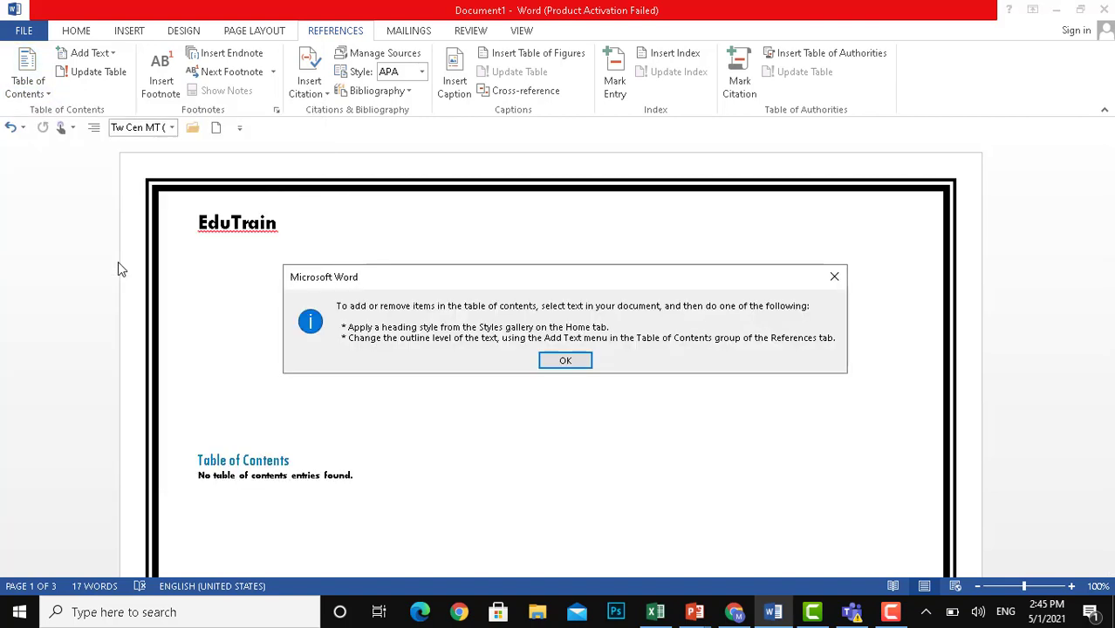
left_click(547, 360)
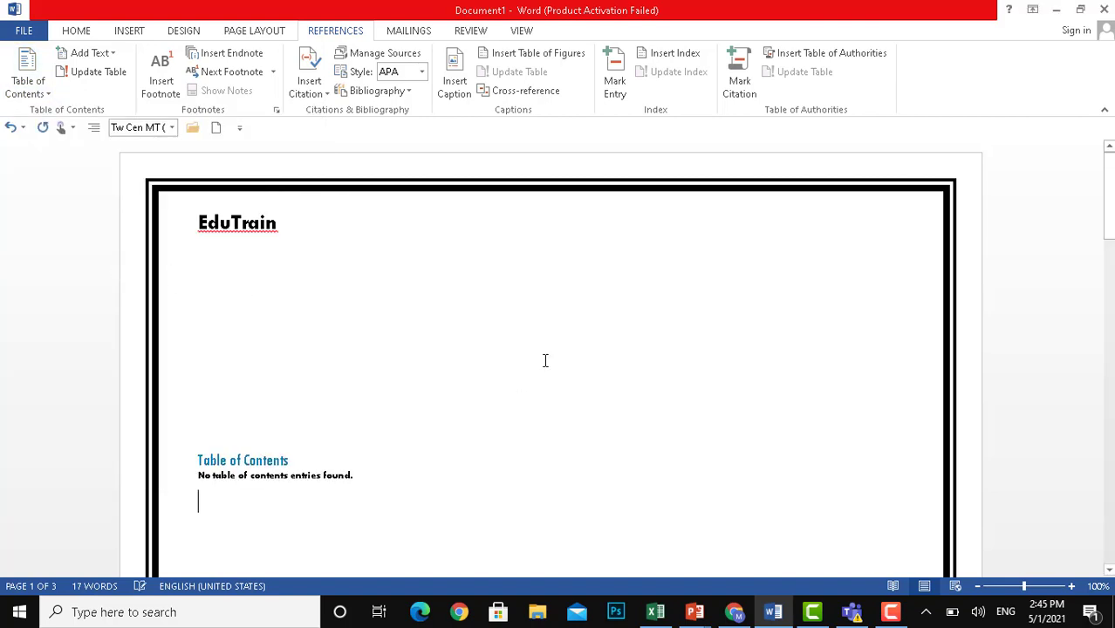
Delete the table of contents together with the blank lines directly around it.
left_click(281, 453)
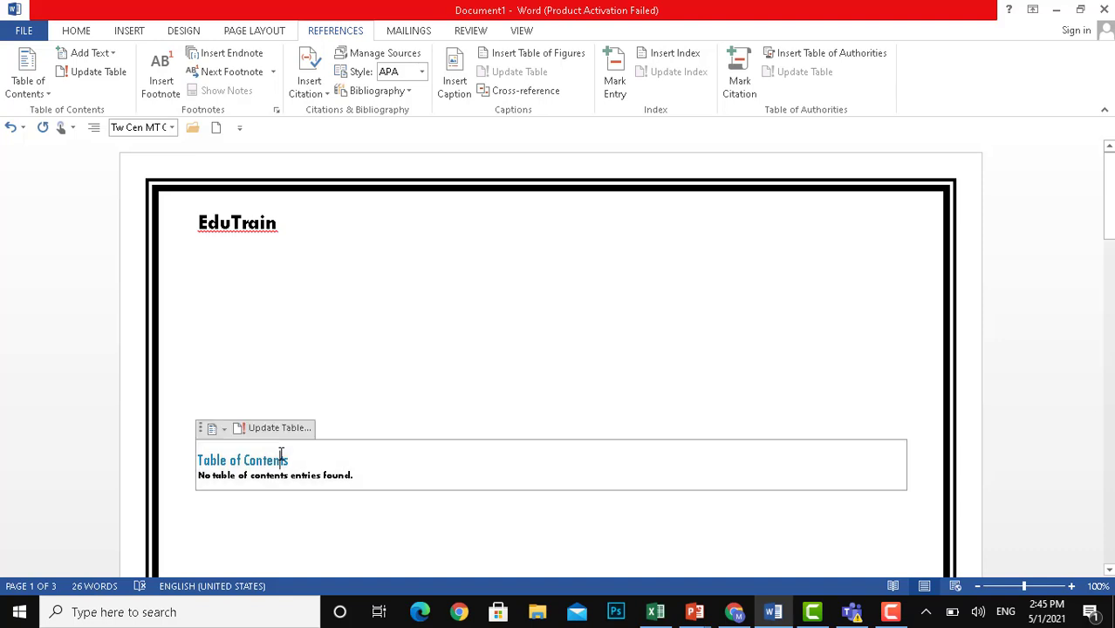
left_click_drag(200, 385, 389, 510)
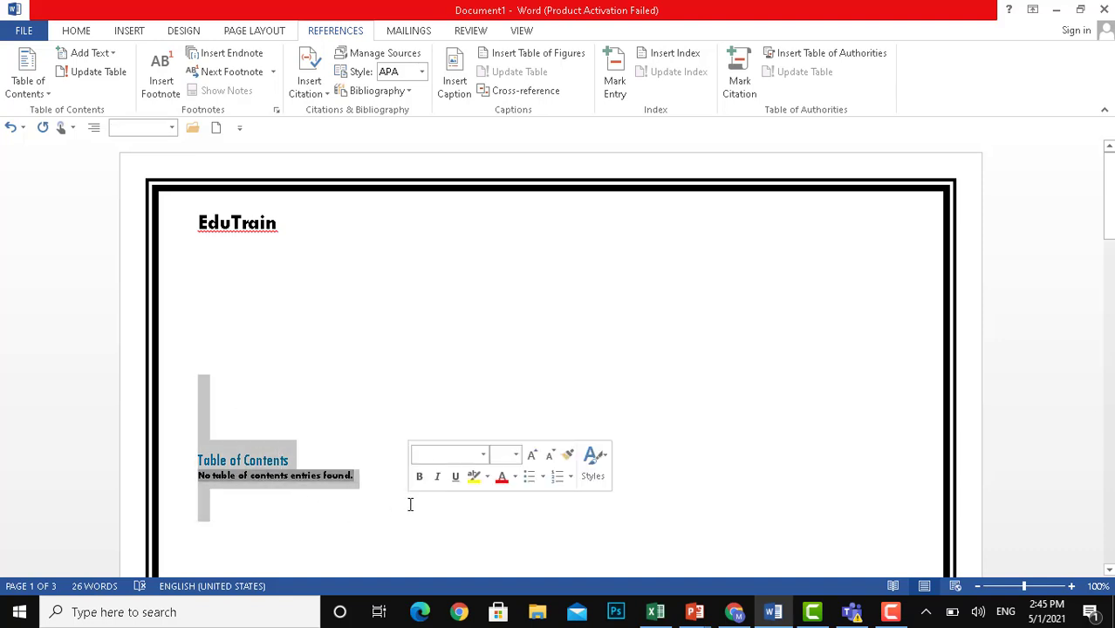
key("Delete")
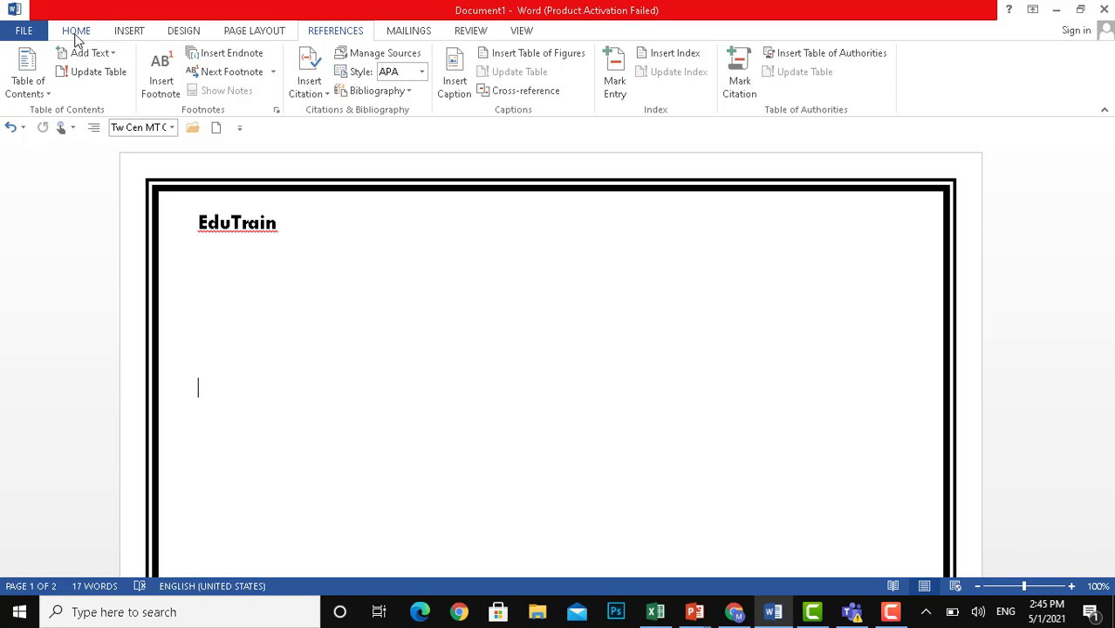
Replace the EduTrain text on the first line of the page with "Subscribe, Like , Comments".
key("Up")
key("Up")
key("Up")
key("Up")
key("Up")
key("End")
key("BackSpace")
key("BackSpace")
key("BackSpace")
key("BackSpace")
key("BackSpace")
key("BackSpace")
key("BackSpace")
key("BackSpace")
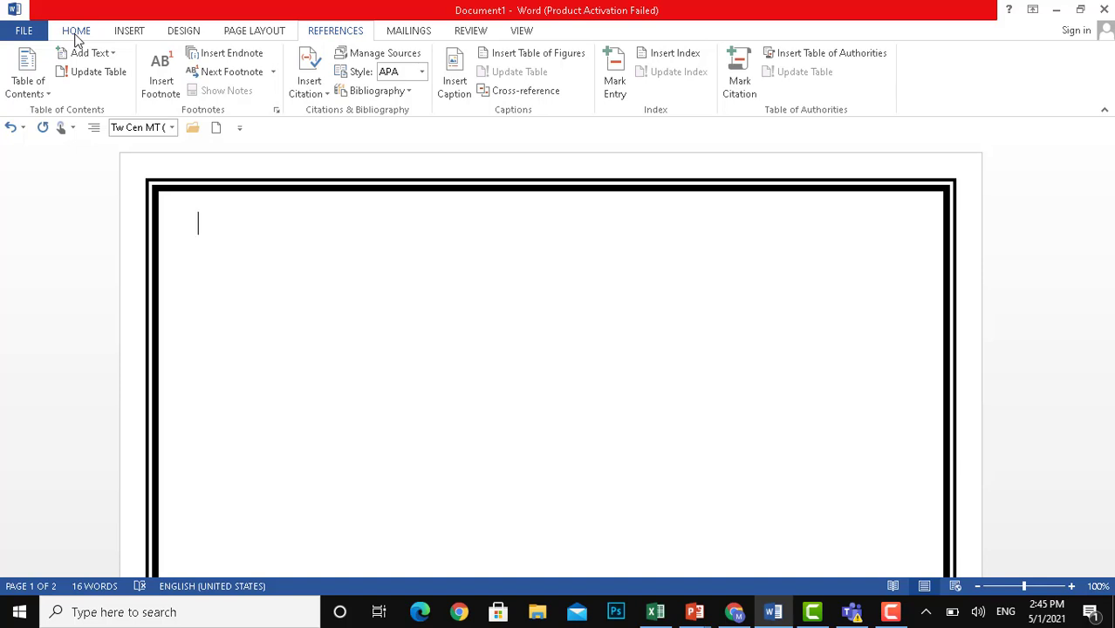
type("Subscribe")
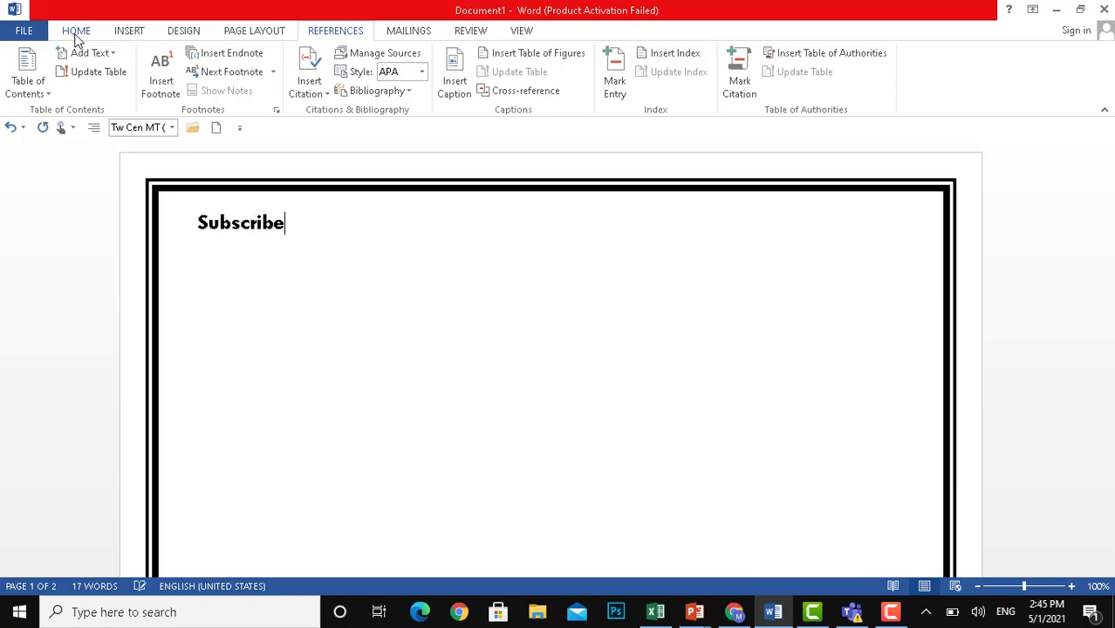
type(", Like , C")
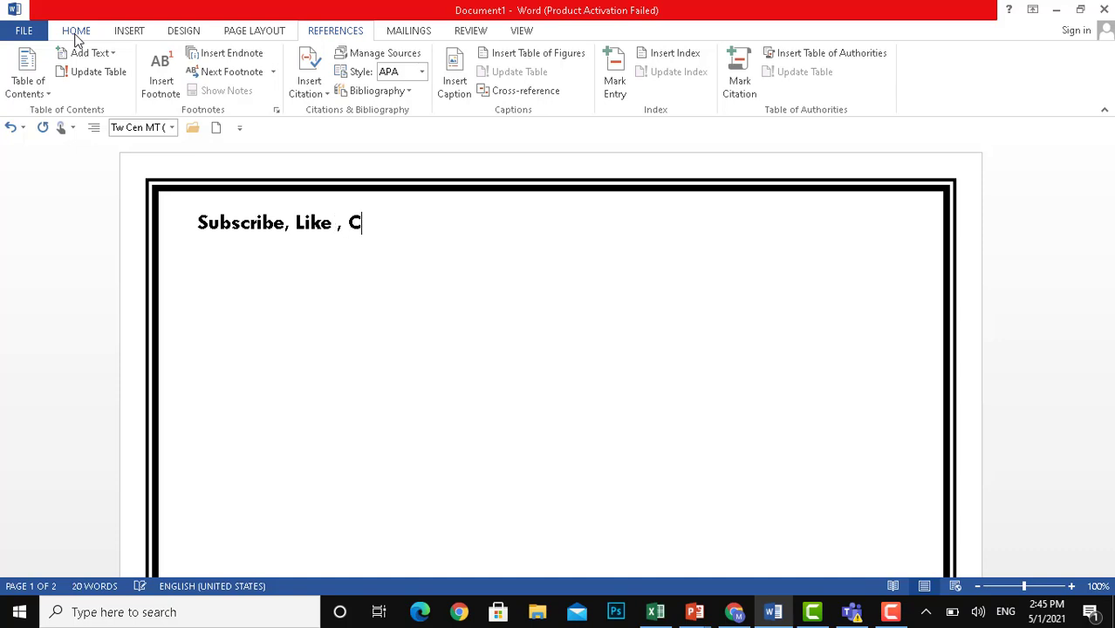
type("omments")
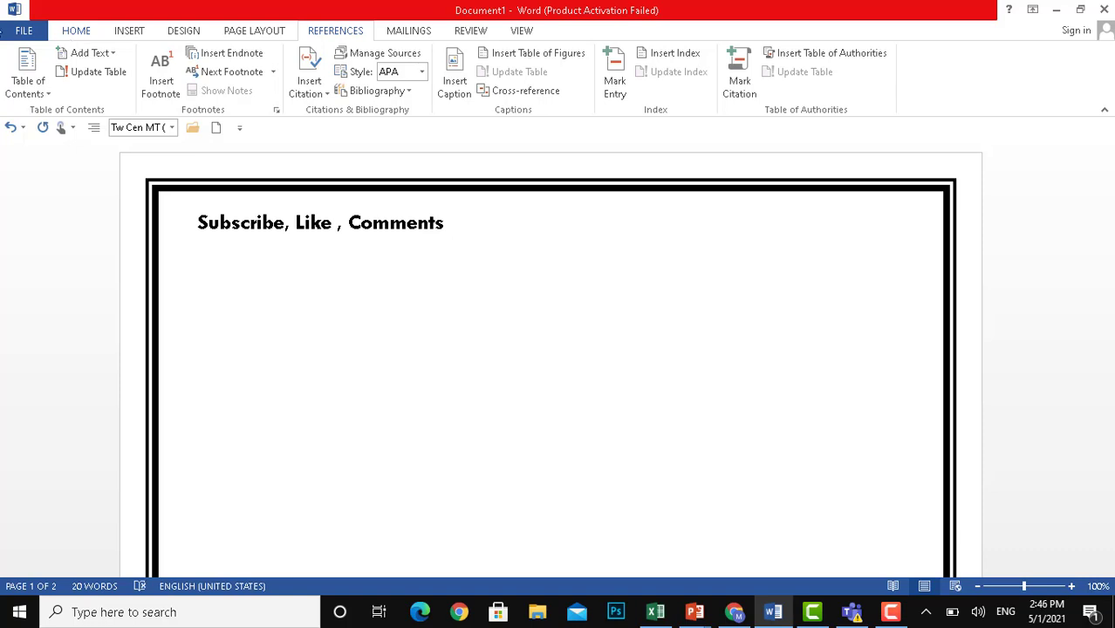
Center the "Subscribe, Like , Comments" line on the page.
left_click(197, 222)
left_click_drag(197, 221, 460, 229)
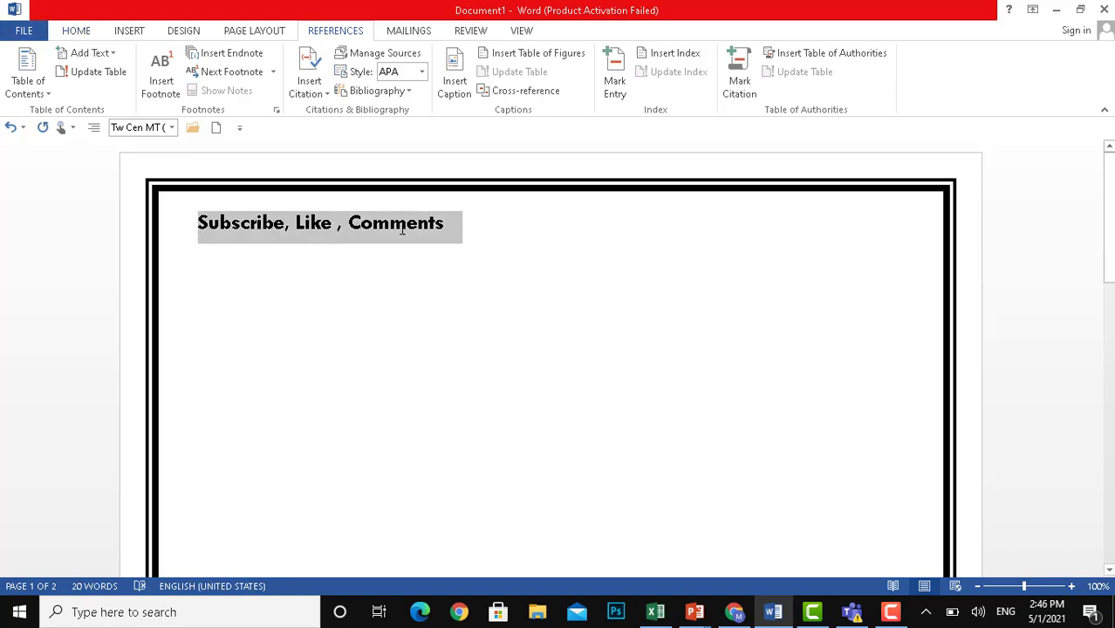
left_click(77, 32)
left_click(376, 83)
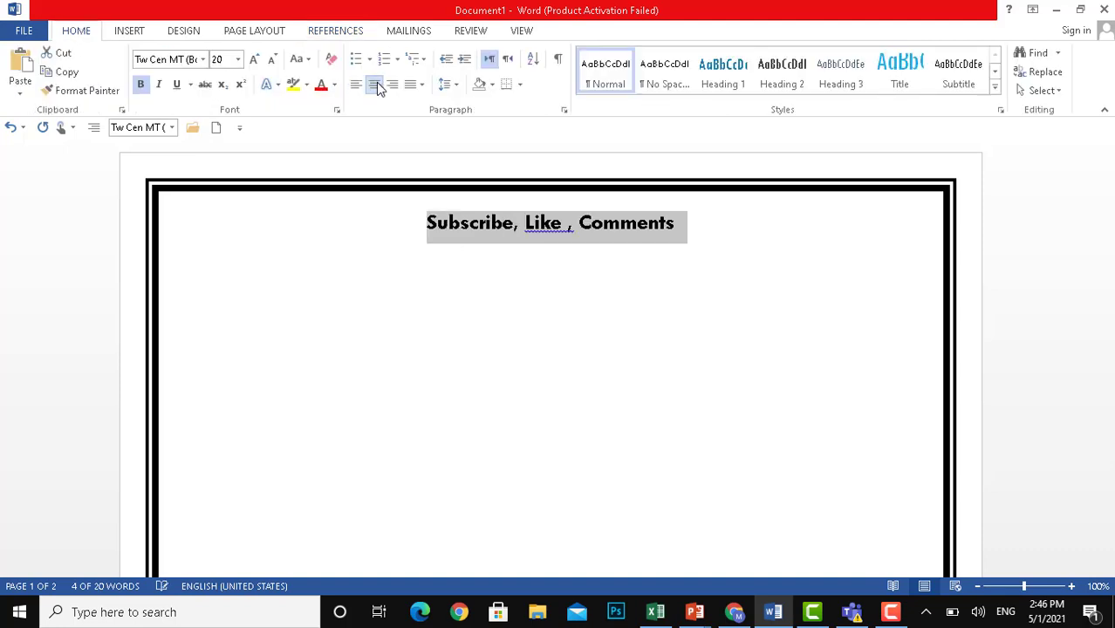
Enlarge the "Subscribe, Like , Comments" line to 36 pt and insert a blank line above it.
left_click(253, 59)
left_click(254, 58)
left_click(254, 58)
left_click(254, 58)
left_click(254, 58)
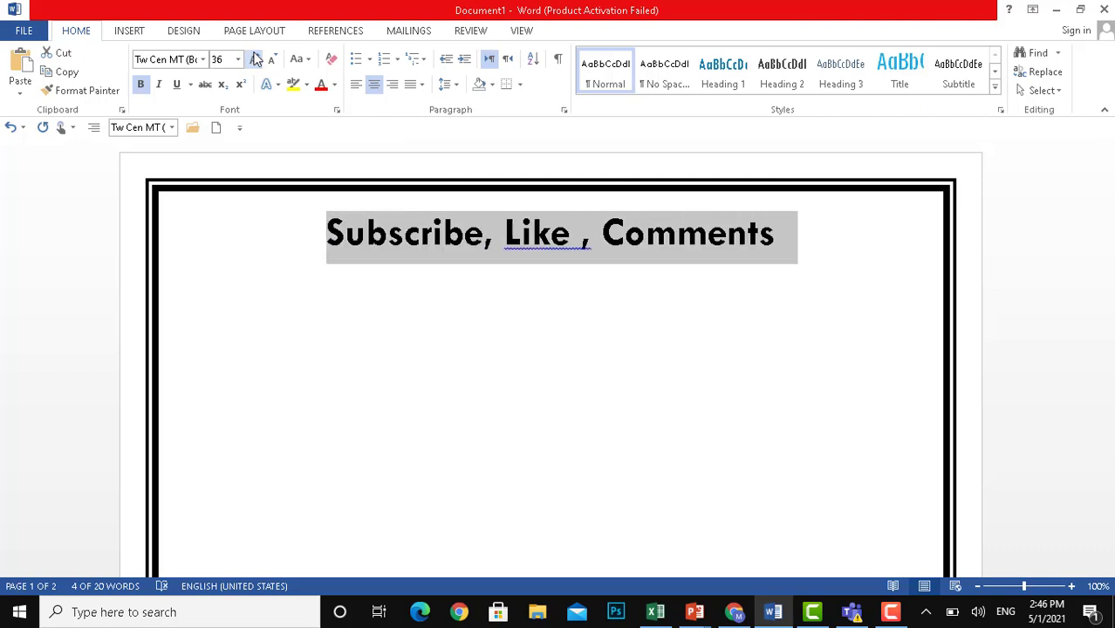
left_click(326, 236)
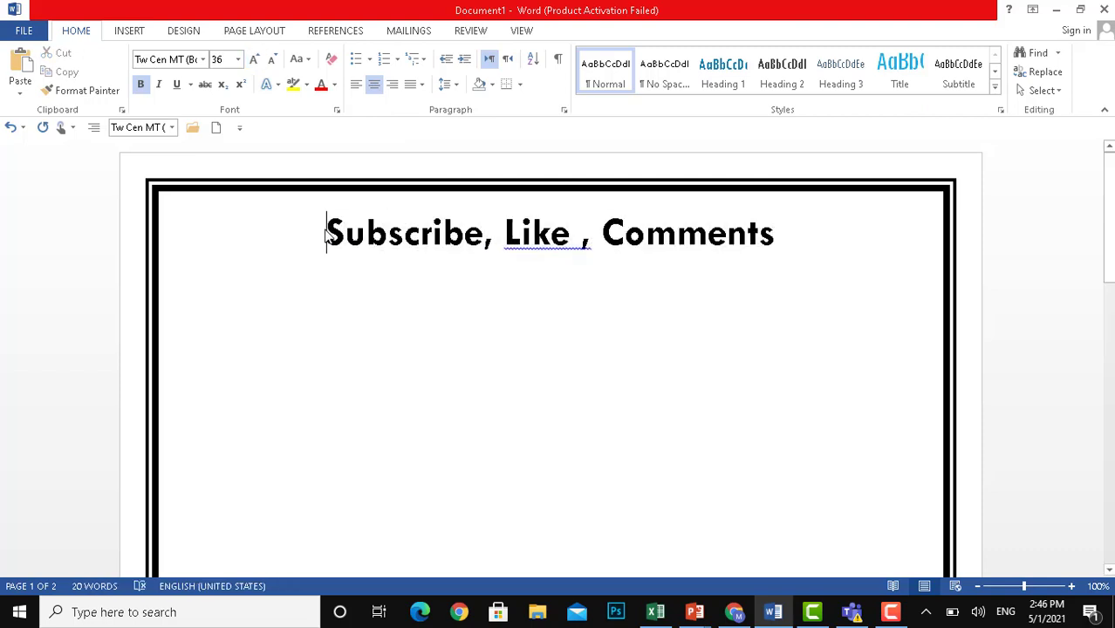
key("Return")
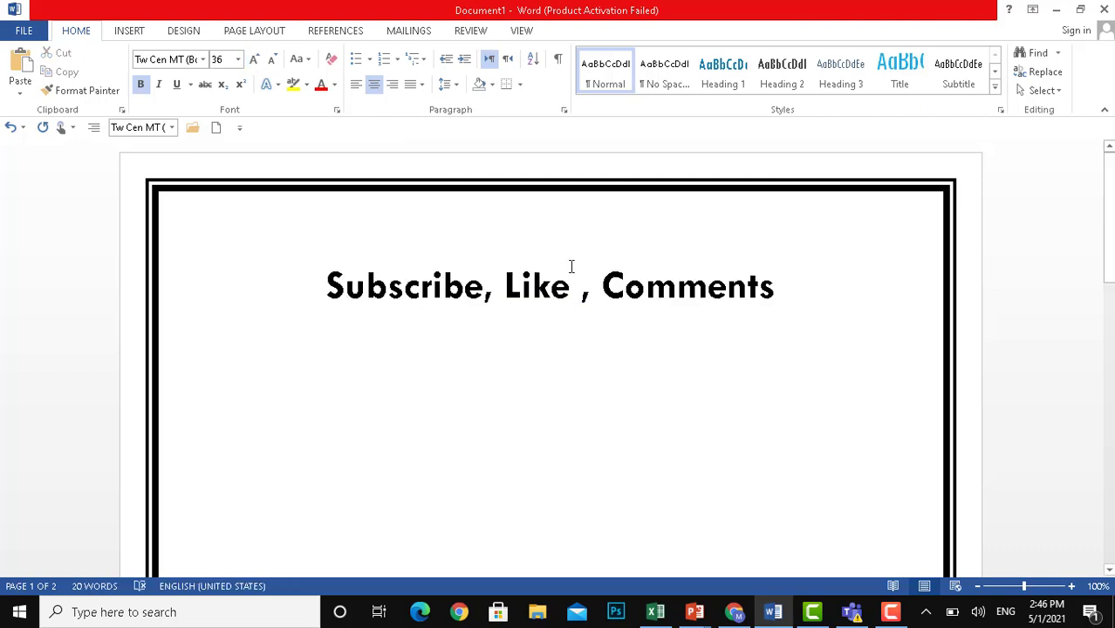